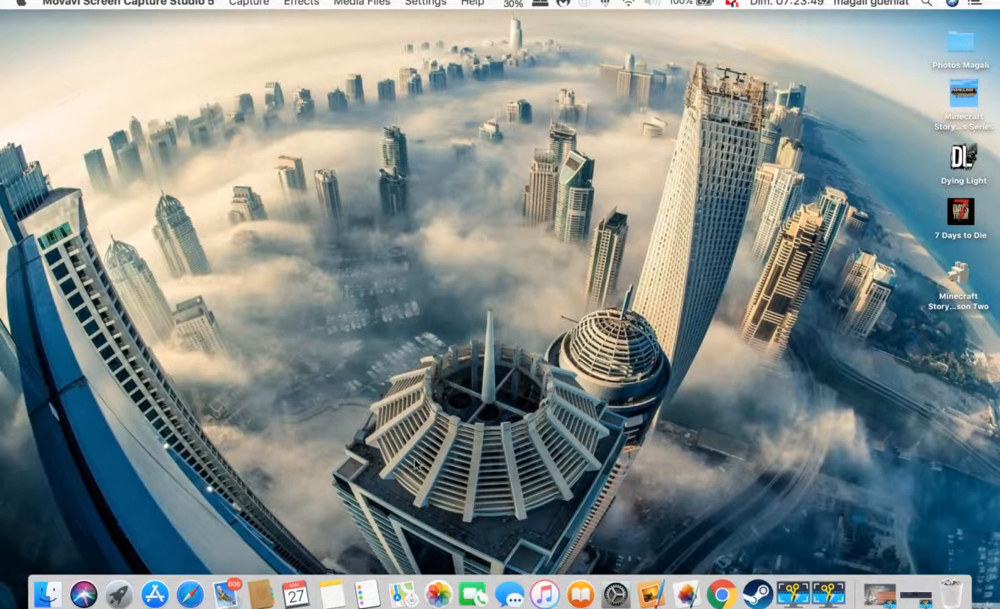
# Step: Open the PicMonkey website in Safari and start a new design with a custom canvas size
pyautogui.click(187, 597)
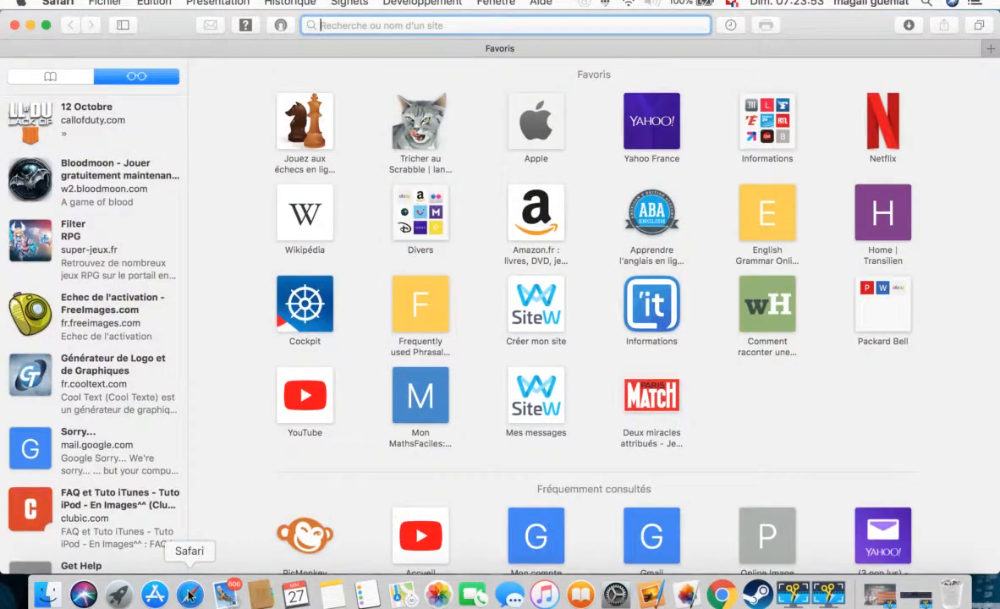
pyautogui.click(300, 542)
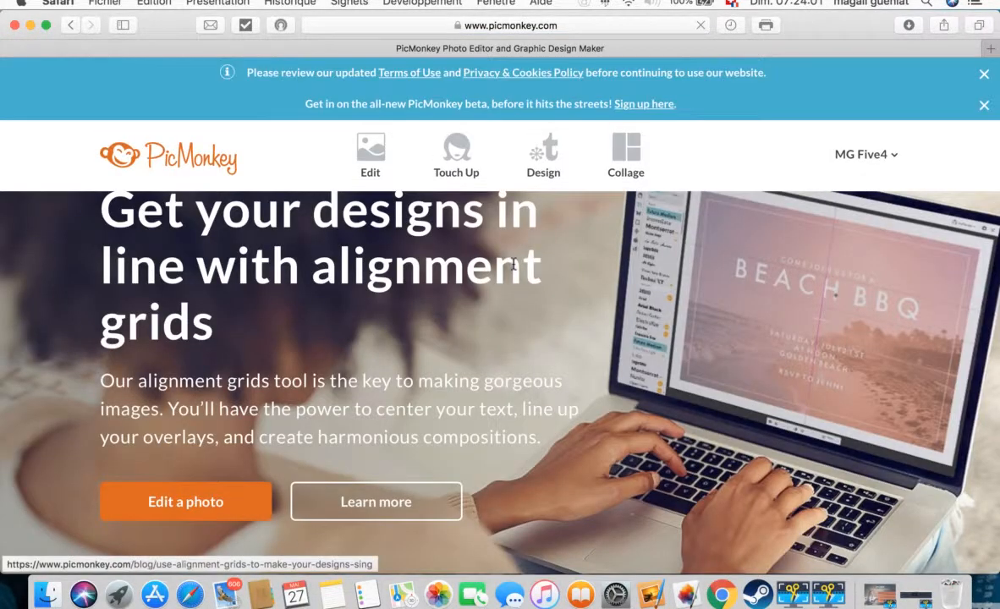
pyautogui.moveTo(549, 171)
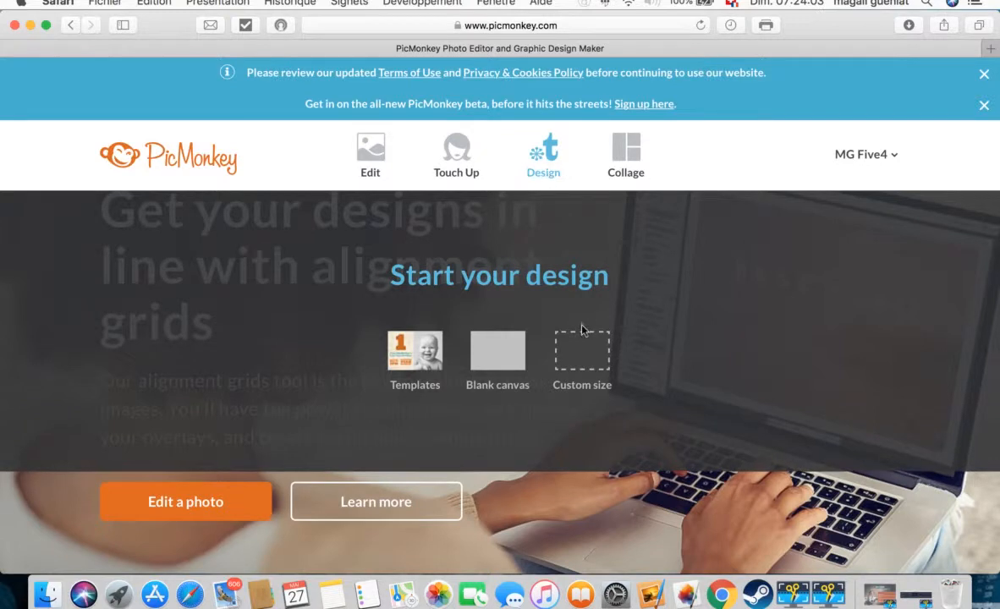
pyautogui.click(583, 349)
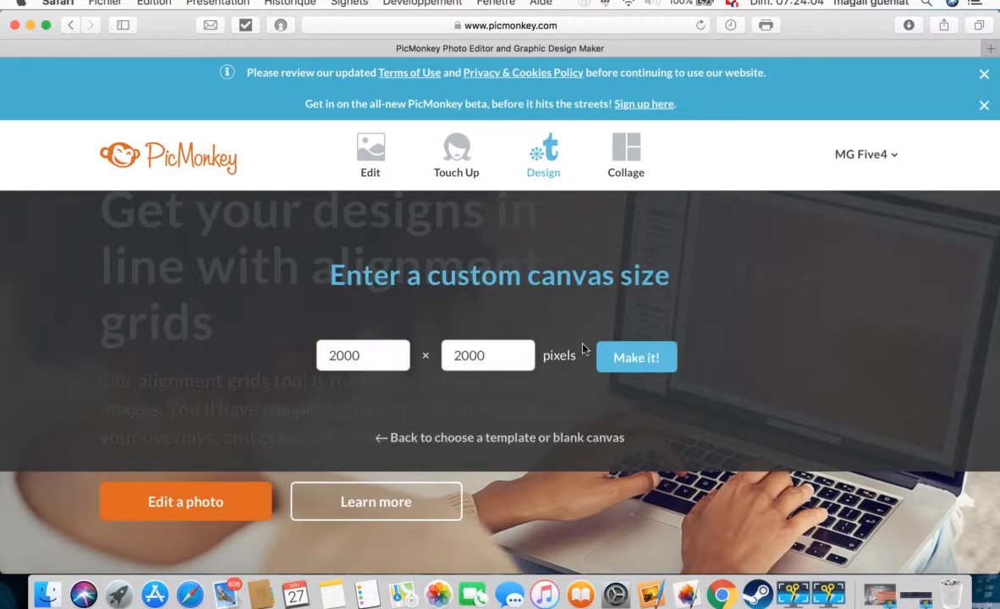
# Step: Set the custom canvas size to 1280 × 720 pixels and create the blank canvas
pyautogui.click(363, 351)
pyautogui.press('BackSpace')
pyautogui.press('BackSpace')
pyautogui.press('BackSpace')
pyautogui.press('BackSpace')
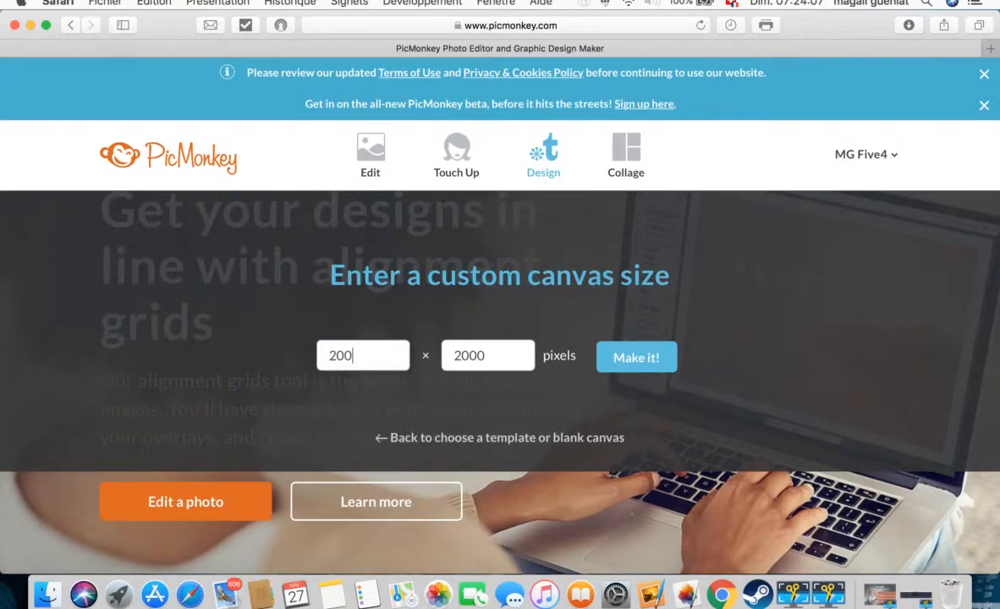
pyautogui.write('1280')
pyautogui.click(474, 352)
pyautogui.press('BackSpace')
pyautogui.press('BackSpace')
pyautogui.press('BackSpace')
pyautogui.press('BackSpace')
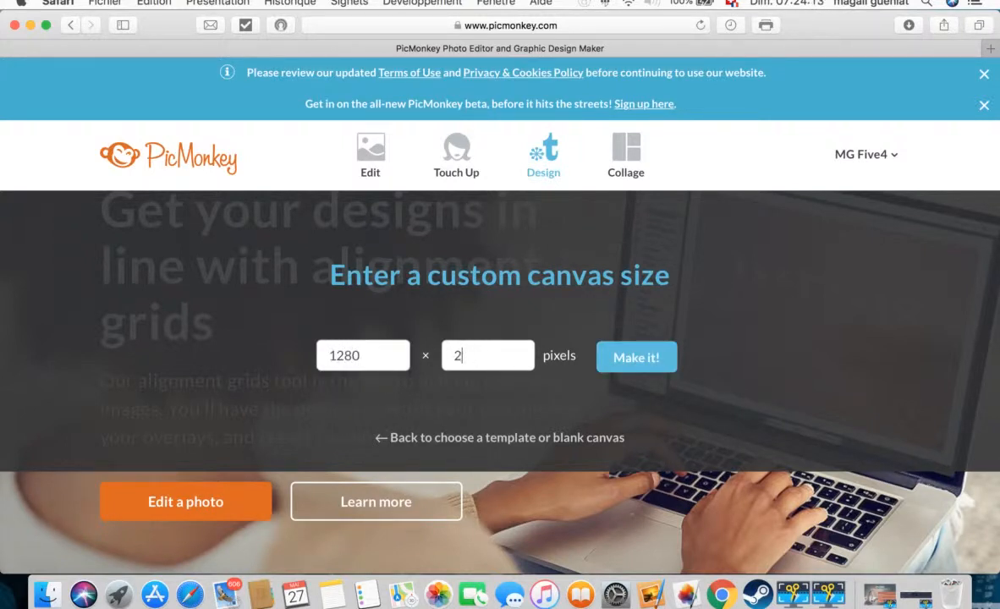
pyautogui.write('720')
pyautogui.click(650, 353)
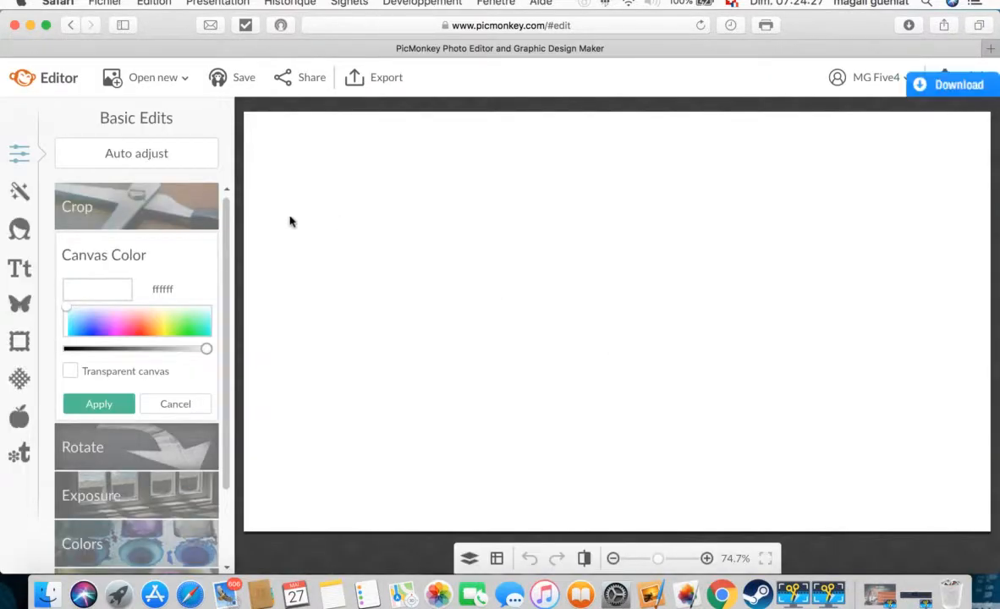
# Step: Search the computer for the channel's banner files and add the banner PNG ending in "2018 mai Gaston" as an overlay
pyautogui.click(19, 303)
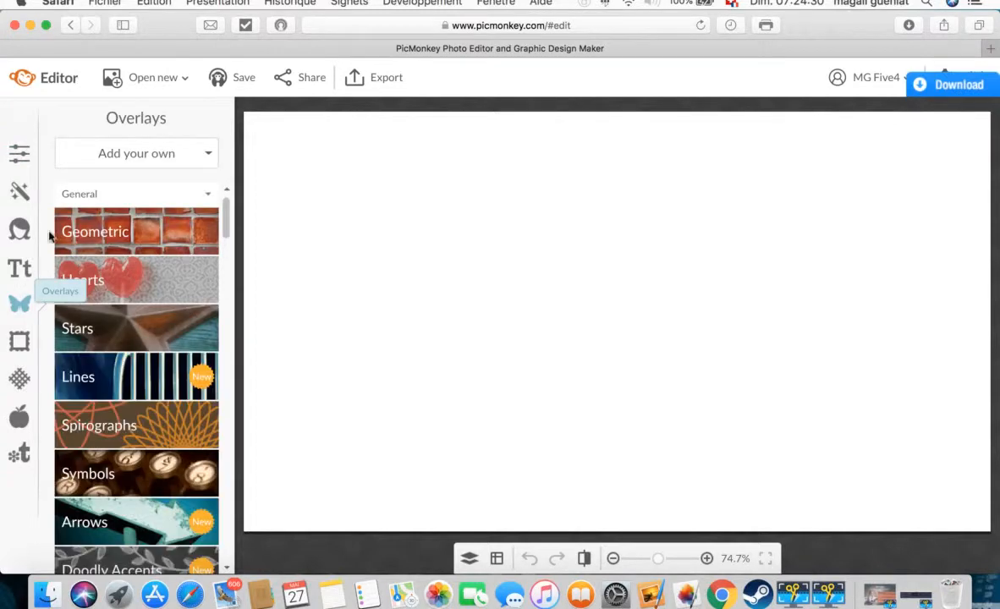
pyautogui.click(123, 153)
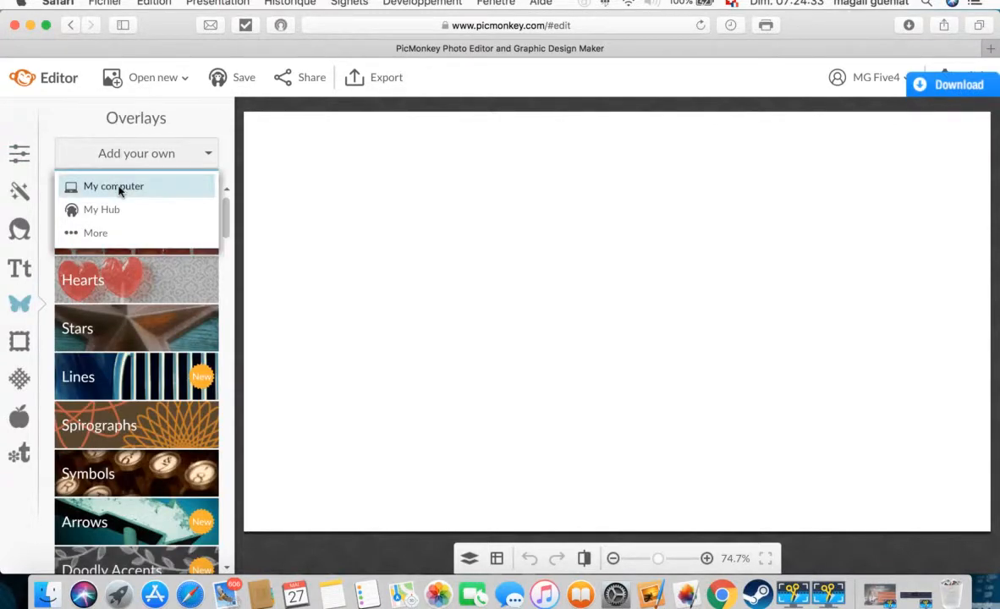
pyautogui.click(119, 188)
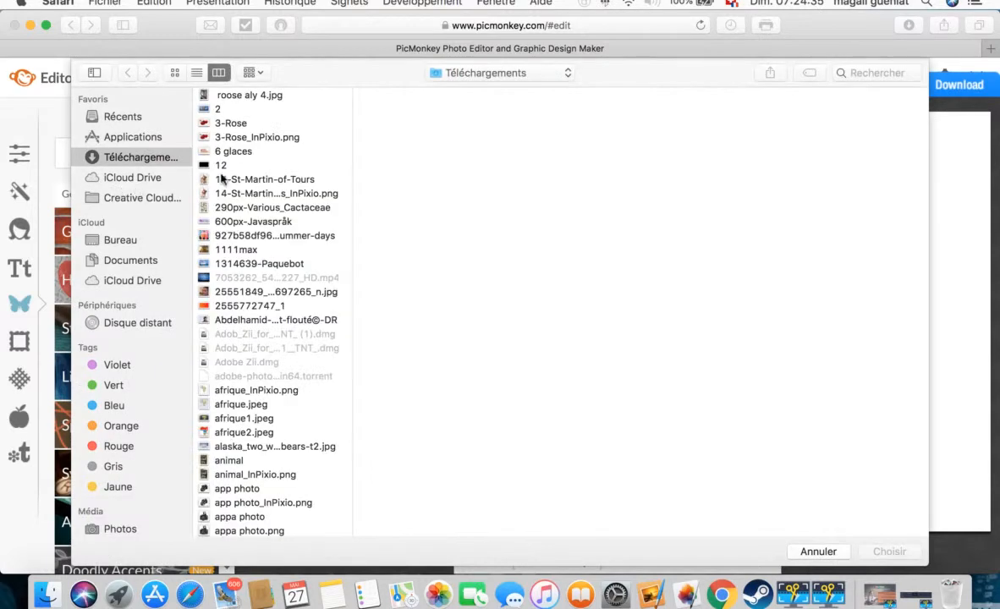
pyautogui.click(851, 73)
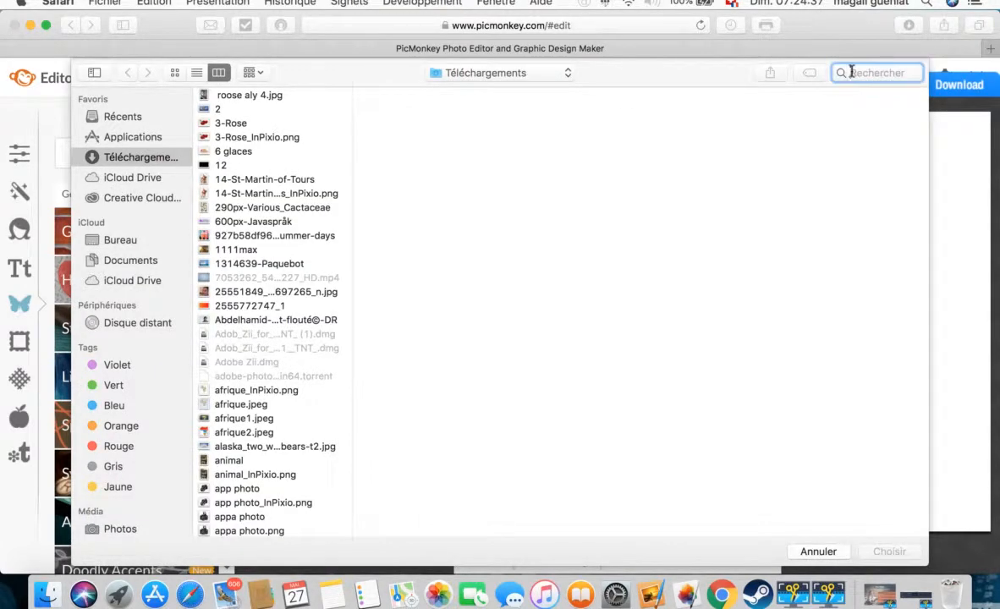
pyautogui.write('ROOSE ALY')
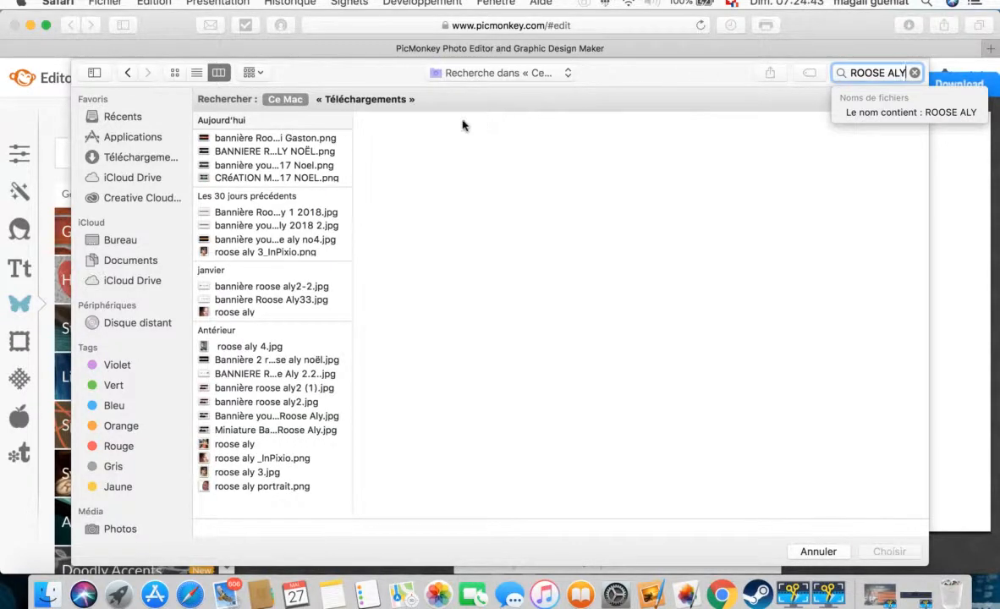
pyautogui.click(288, 138)
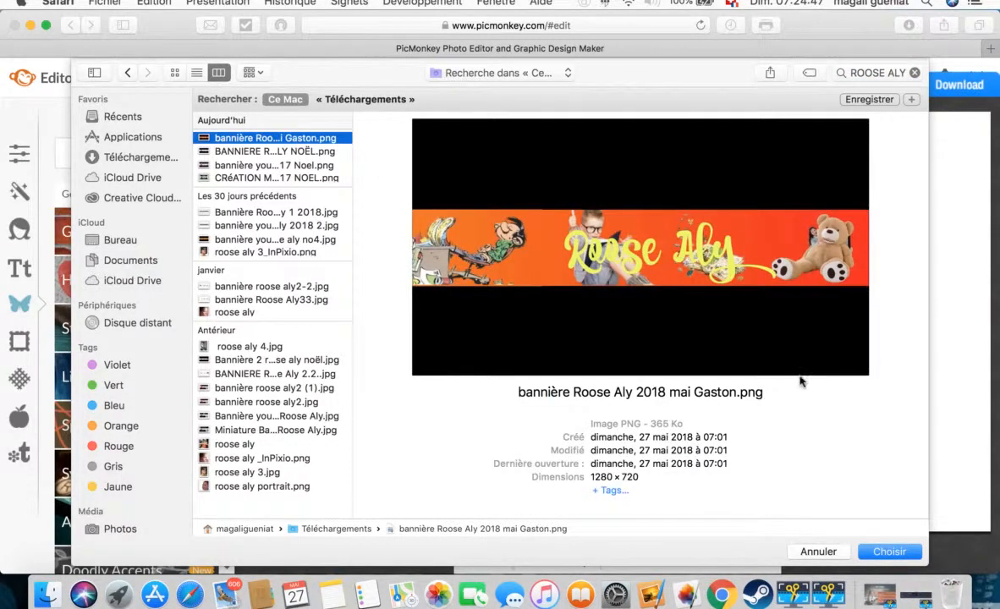
pyautogui.click(887, 552)
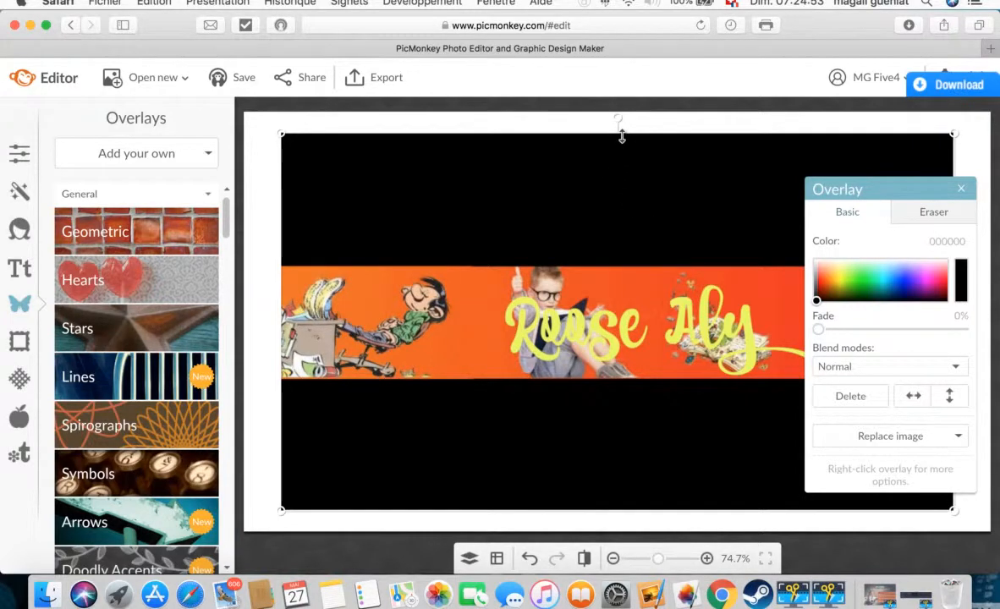
# Step: Enlarge the banner overlay upward and downward until it covers nearly the whole canvas
pyautogui.moveTo(622, 135); pyautogui.dragTo(624, 103)
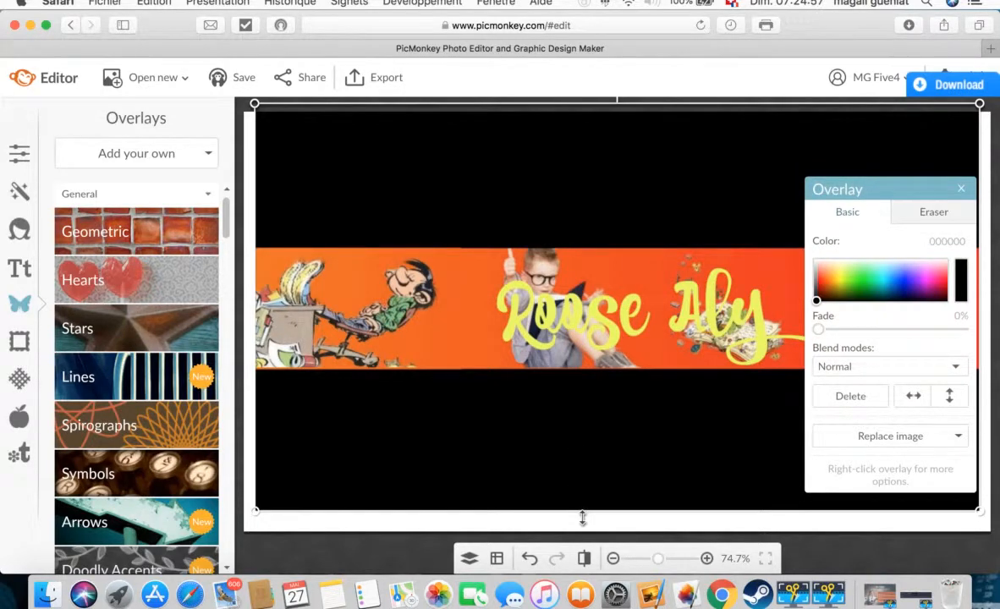
pyautogui.moveTo(582, 517); pyautogui.dragTo(584, 540)
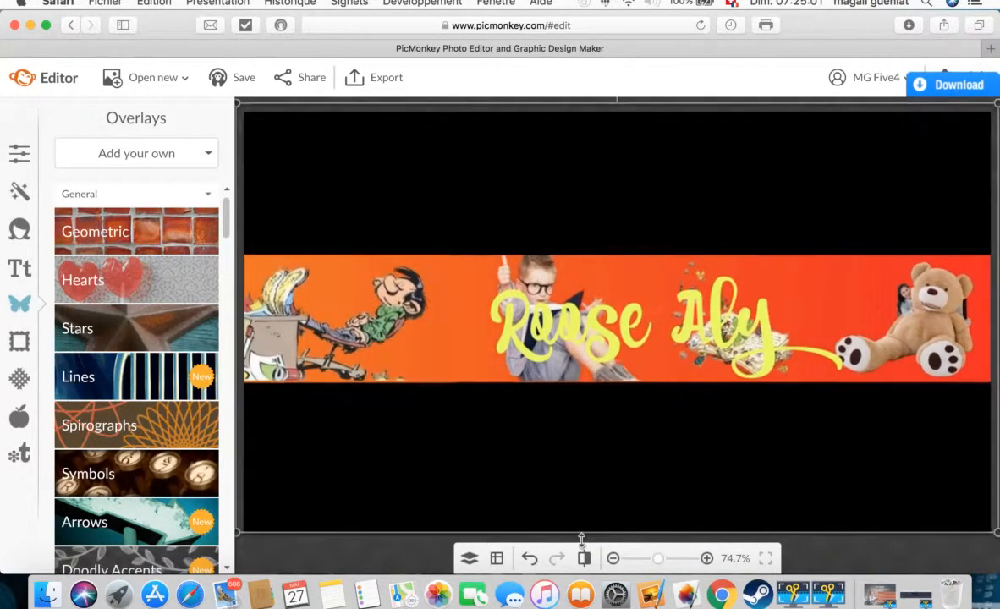
pyautogui.moveTo(583, 539); pyautogui.dragTo(584, 533)
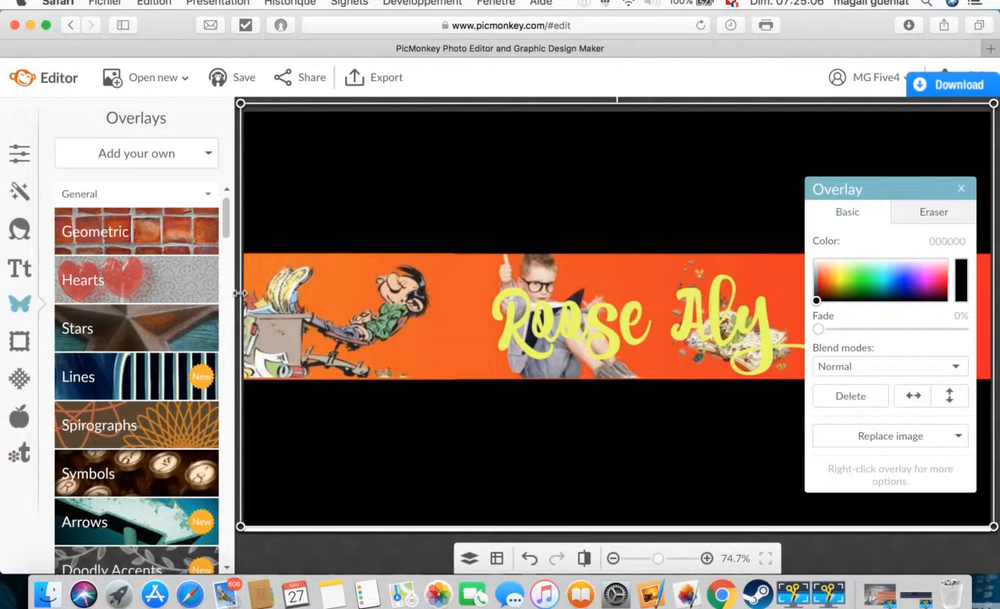
# Step: Add a text box in the black area above the orange banner strip and set its color to green (1cff42)
pyautogui.click(19, 268)
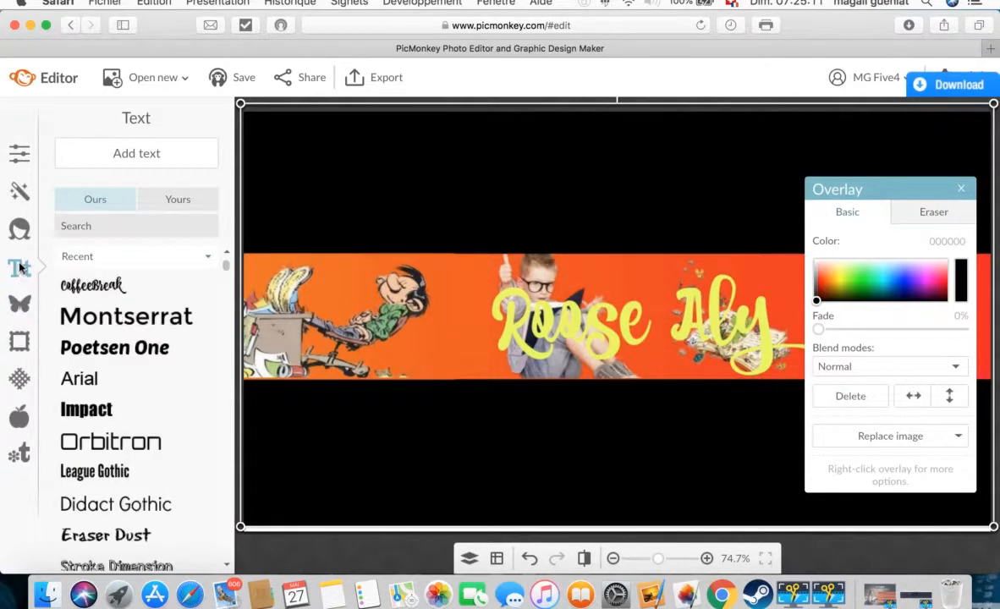
pyautogui.click(132, 154)
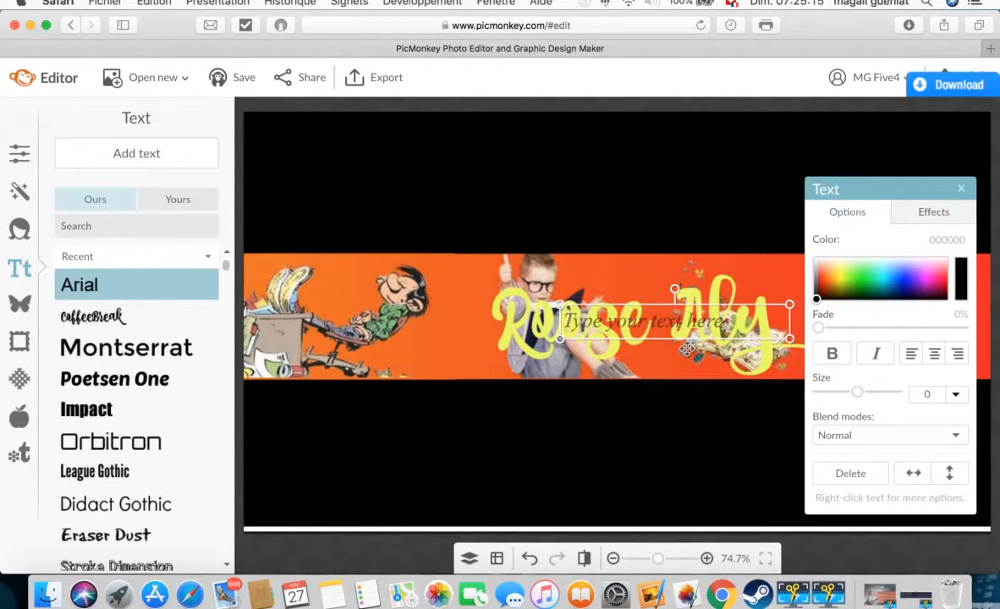
pyautogui.moveTo(663, 325); pyautogui.dragTo(626, 176)
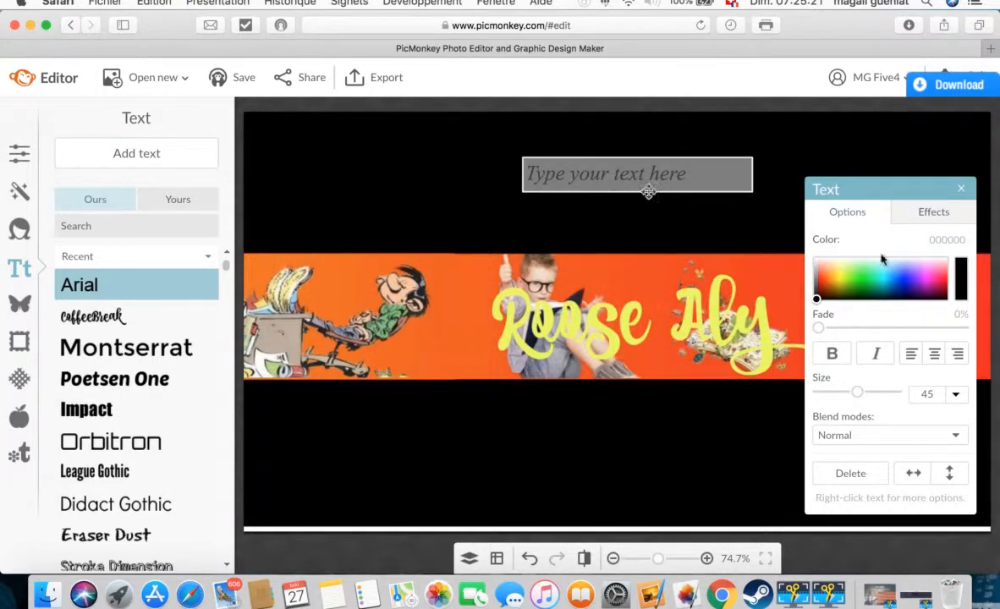
pyautogui.click(880, 282)
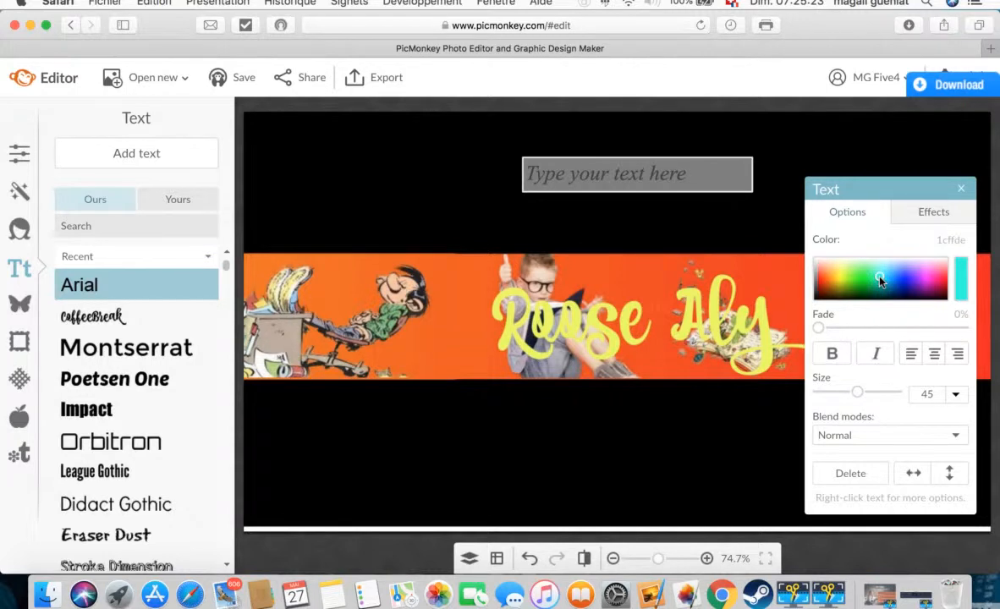
pyautogui.click(865, 281)
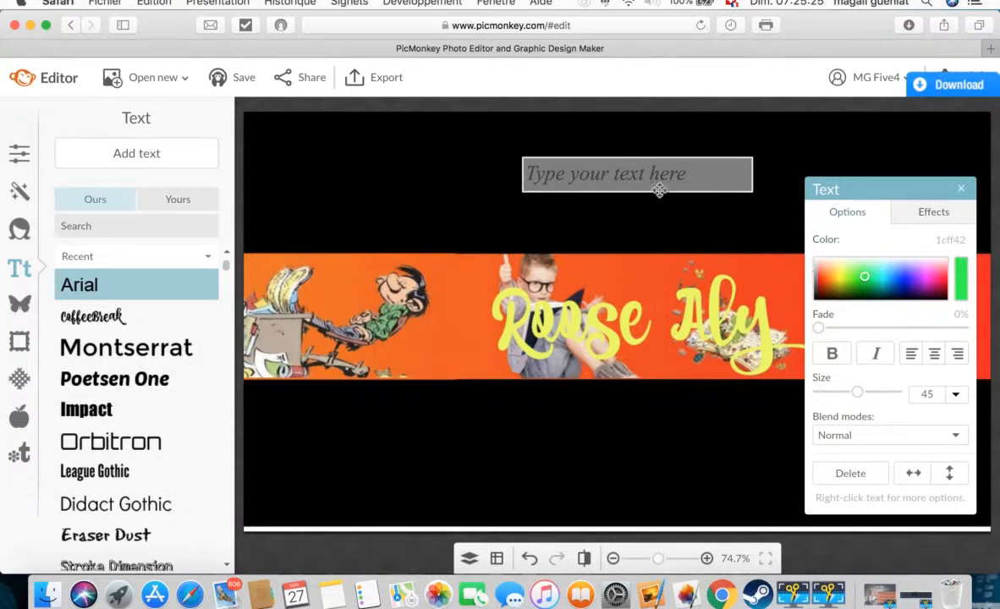
pyautogui.click(536, 174)
pyautogui.write('MINI')
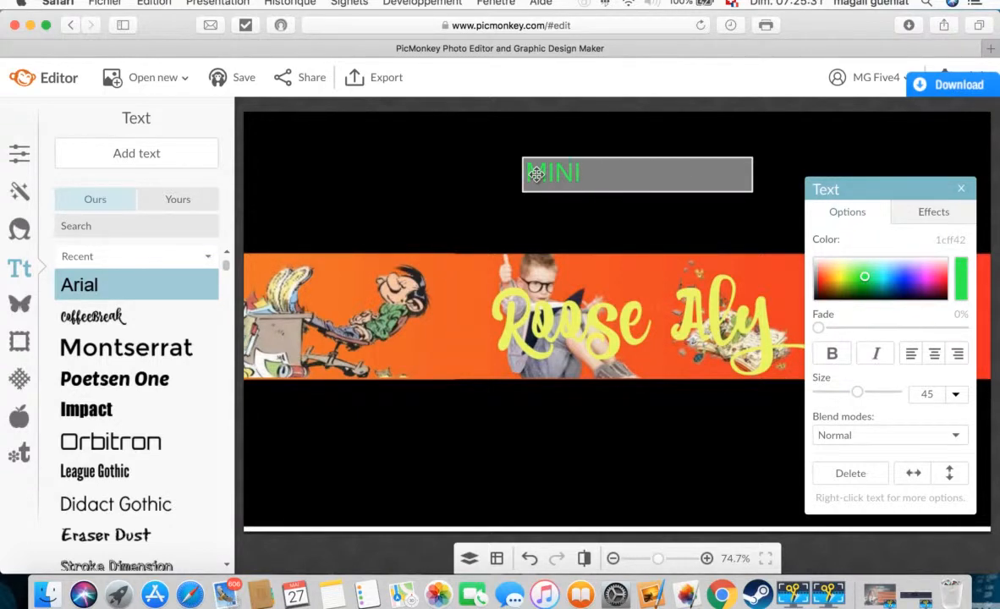
pyautogui.write('ATUT')
pyautogui.press('BackSpace')
pyautogui.write('E')
pyautogui.press('BackSpace')
pyautogui.write('R')
pyautogui.press('BackSpace')
pyautogui.press('BackSpace')
pyautogui.press('BackSpace')
pyautogui.press('BackSpace')
pyautogui.press('BackSpace')
pyautogui.press('BackSpace')
pyautogui.press('BackSpace')
pyautogui.press('BackSpace')
# Step: Enter "Création miniature pour youtub" in the text box above the banner strip
pyautogui.write('Création mi')
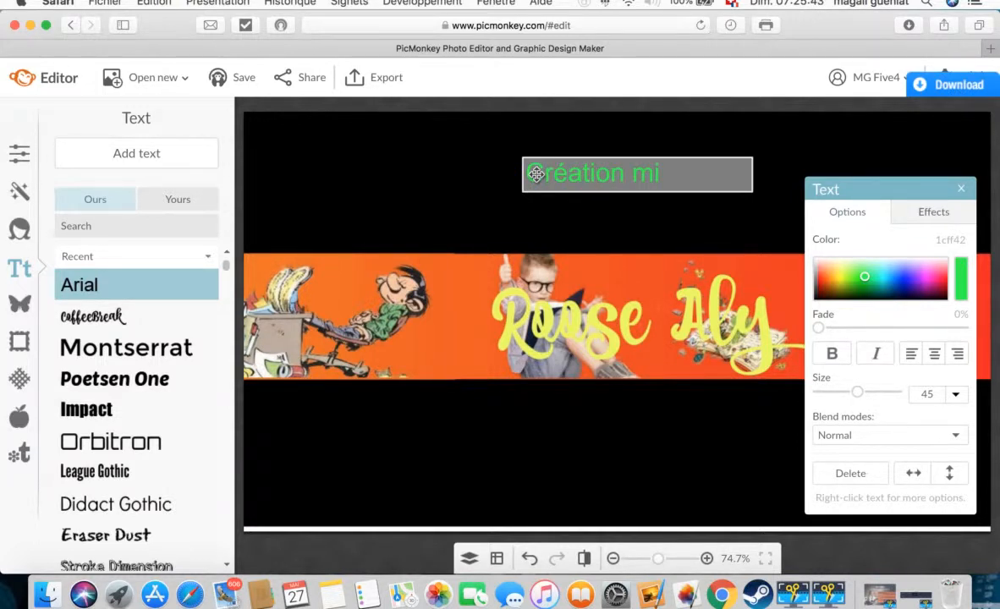
pyautogui.write('niature pour')
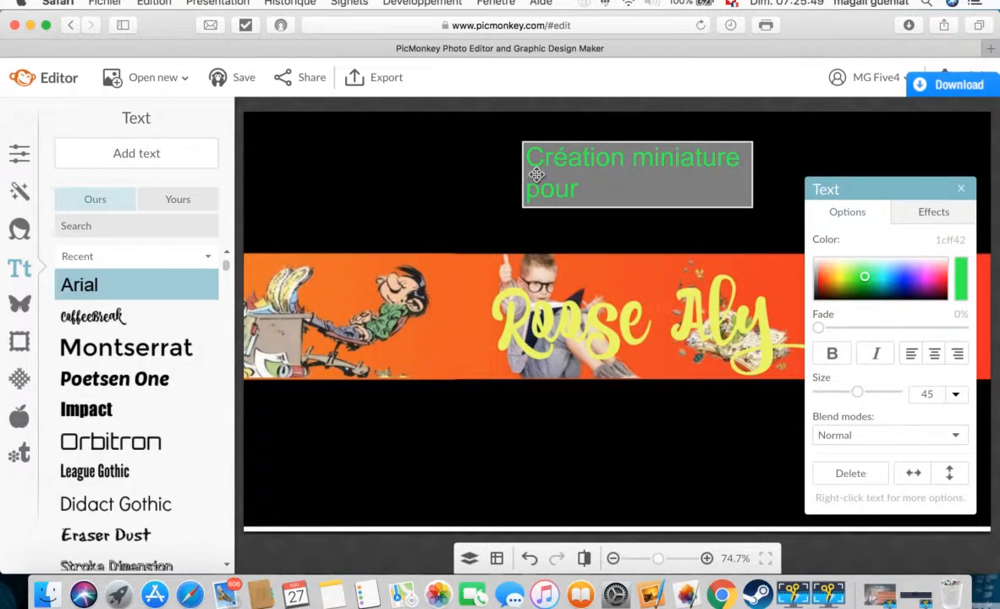
pyautogui.write(' youtub')
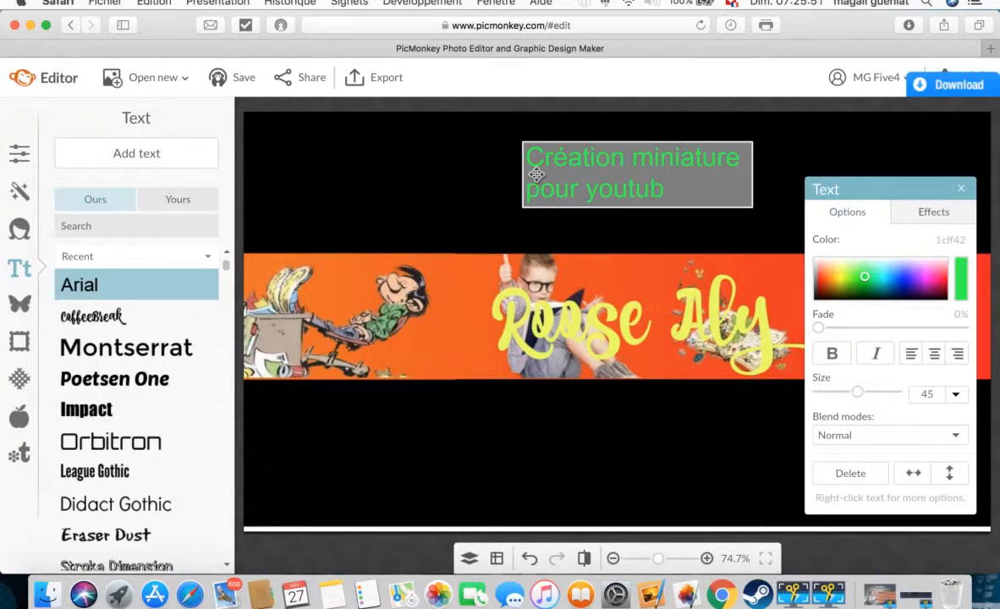
# Step: Replace "pour youtub" after "Création miniature" with "youtube"
pyautogui.press('BackSpace')
pyautogui.press('BackSpace')
pyautogui.press('BackSpace')
pyautogui.press('BackSpace')
pyautogui.press('BackSpace')
pyautogui.press('BackSpace')
pyautogui.press('BackSpace')
pyautogui.press('BackSpace')
pyautogui.press('BackSpace')
pyautogui.press('BackSpace')
pyautogui.press('BackSpace')
pyautogui.press('BackSpace')
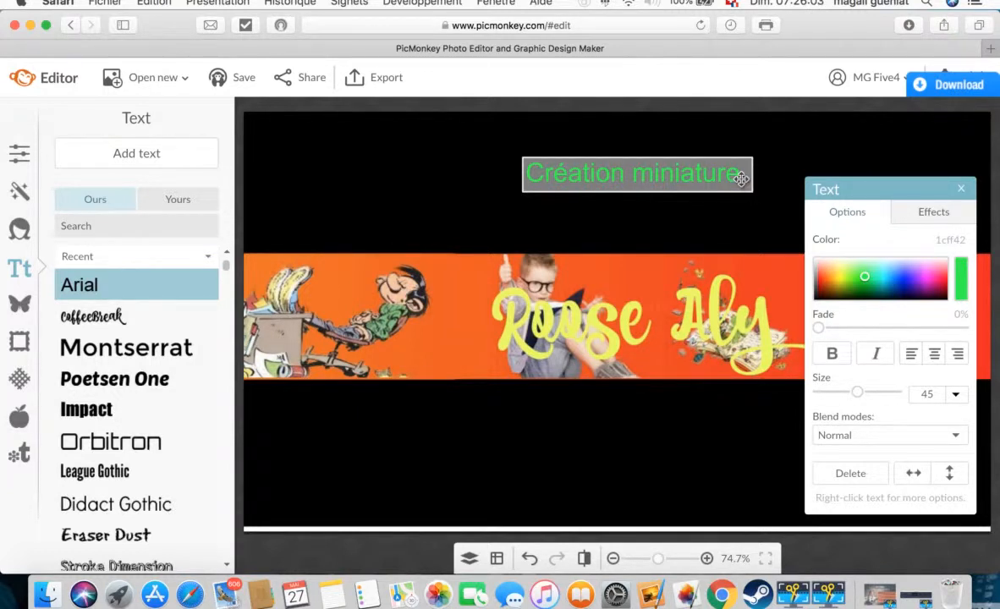
pyautogui.doubleClick(742, 179)
pyautogui.write('y')
pyautogui.press('BackSpace')
pyautogui.write('you')
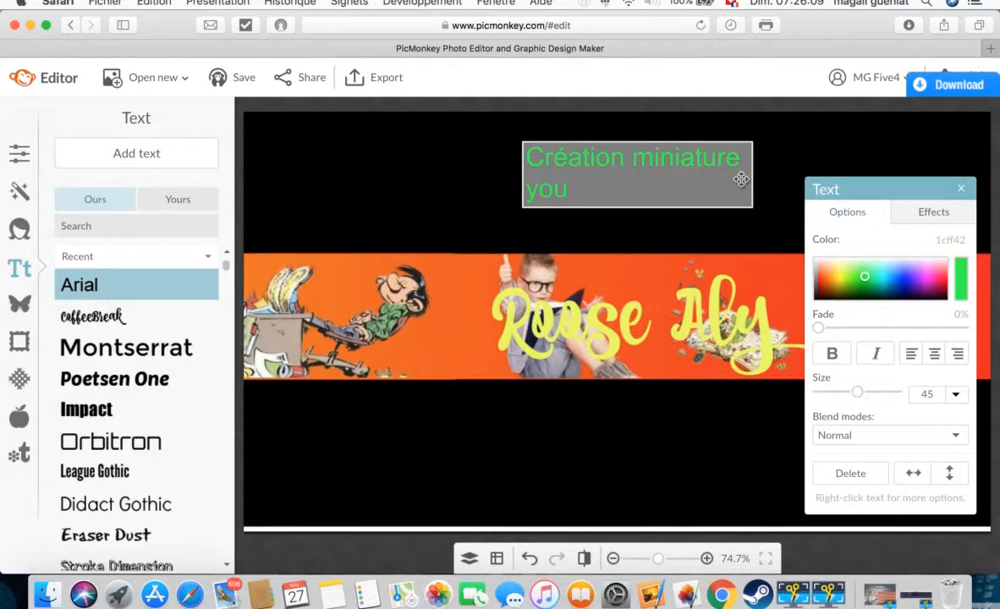
pyautogui.write('tube')
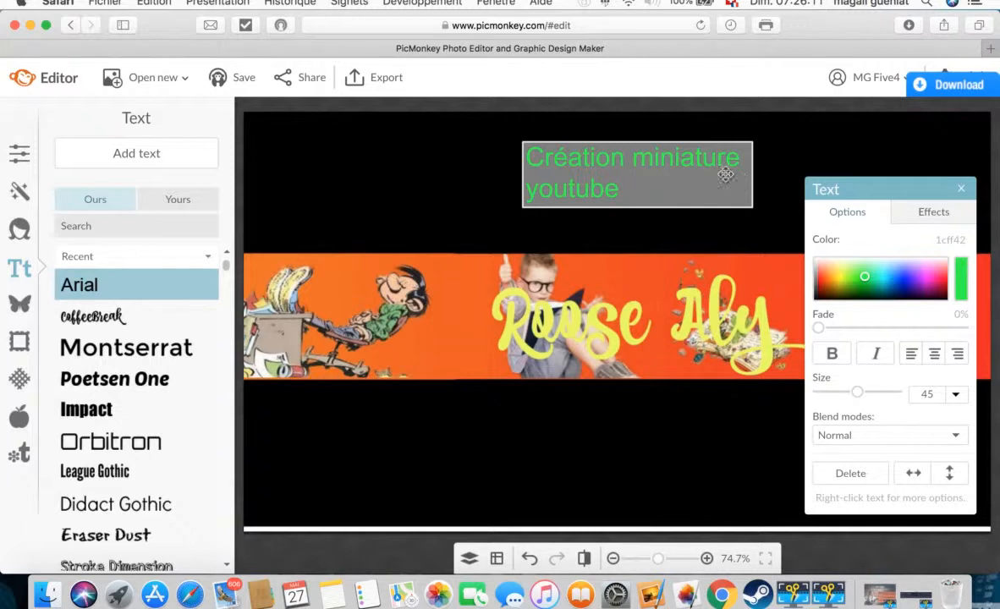
# Step: Widen the title's text box on both sides so that "Création miniature youtube" fits on one line
pyautogui.click(516, 176)
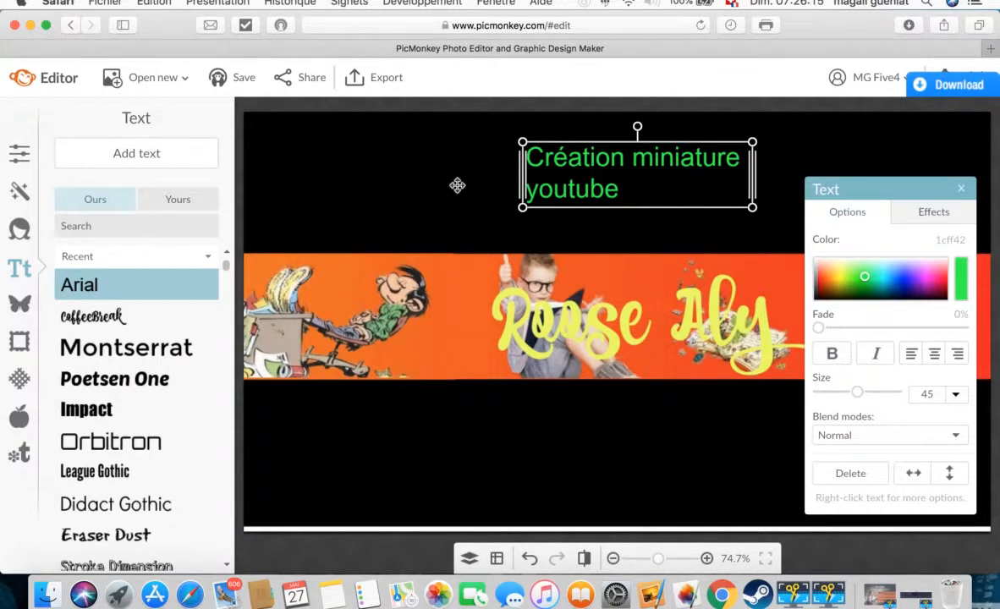
pyautogui.moveTo(522, 177); pyautogui.dragTo(413, 192)
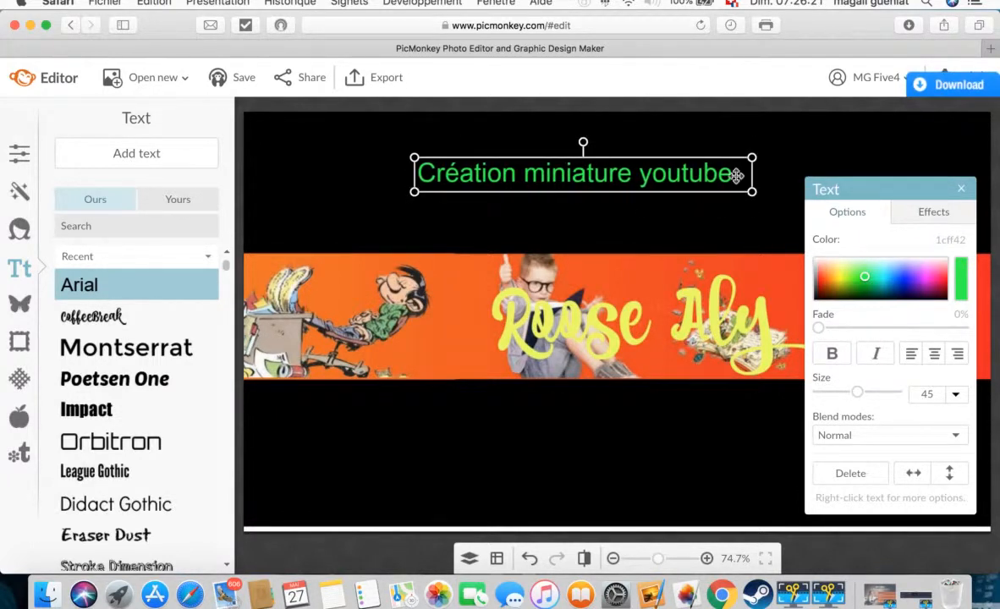
pyautogui.moveTo(751, 173); pyautogui.dragTo(835, 174)
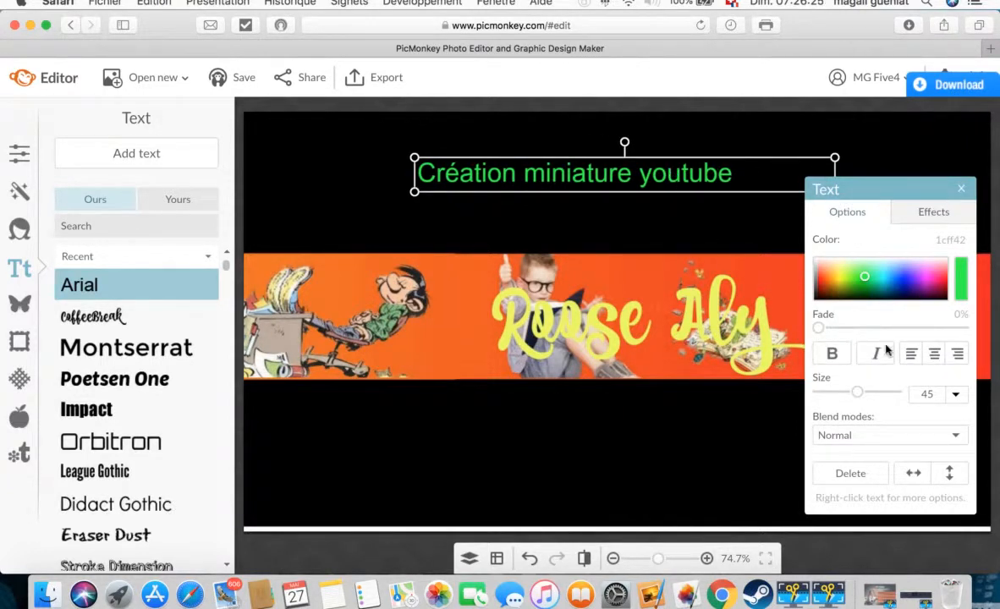
# Step: Format the title text as centered and bold, and set its font to Poetsen One
pyautogui.click(934, 354)
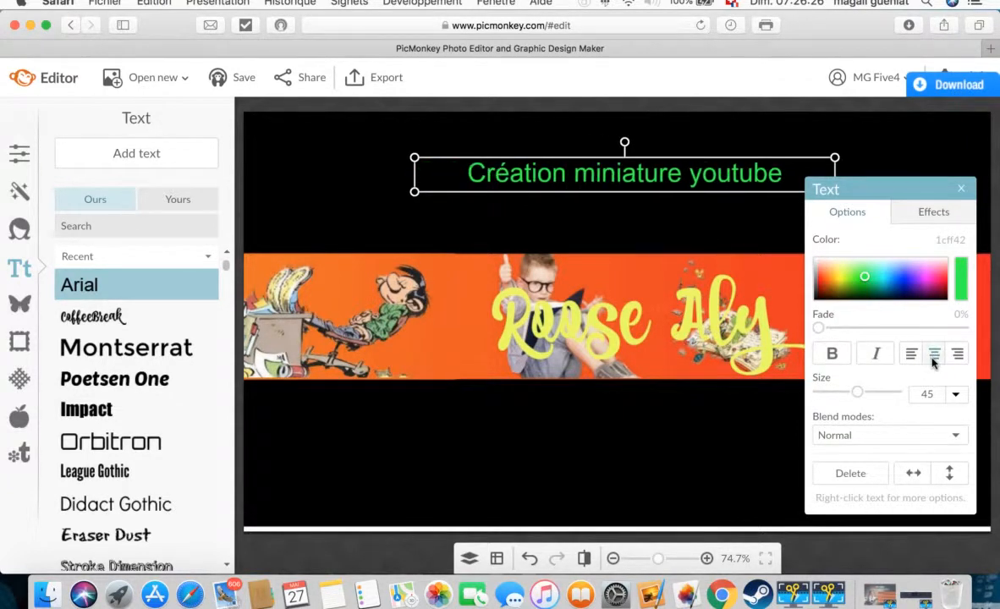
pyautogui.click(832, 355)
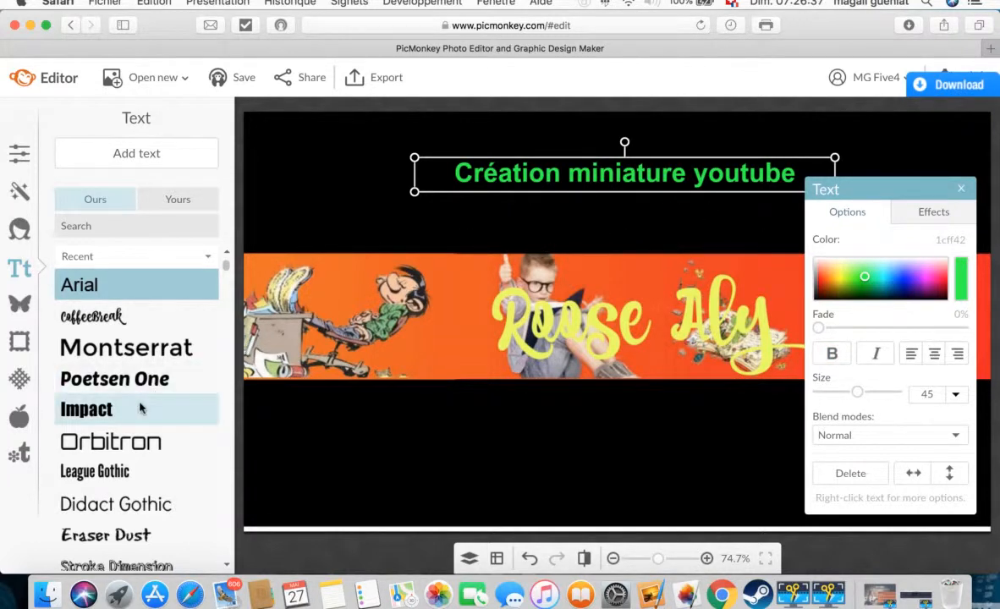
pyautogui.click(131, 379)
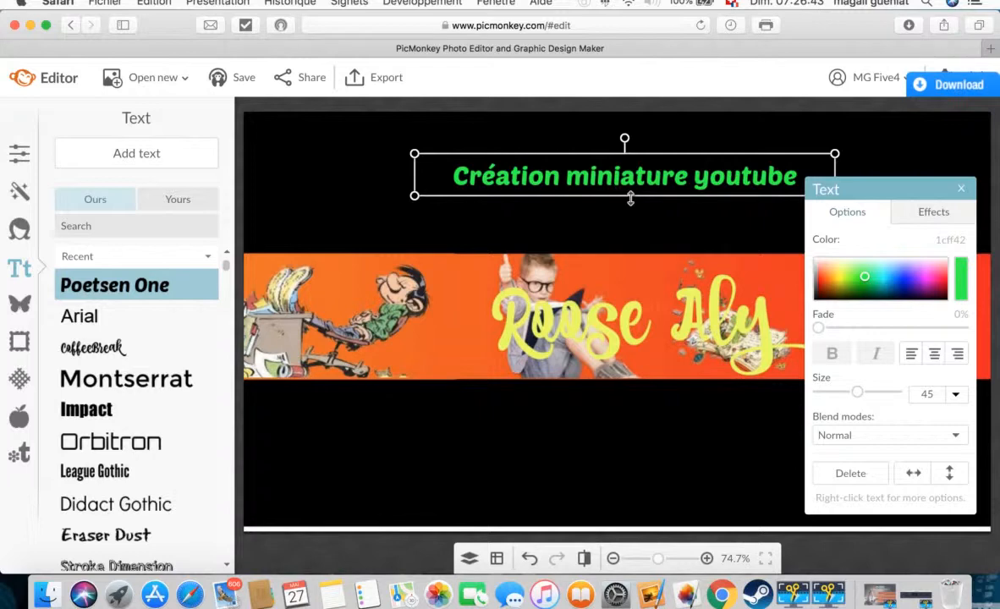
# Step: Enlarge the title text above the banner strip to size 82
pyautogui.moveTo(630, 199); pyautogui.dragTo(628, 227)
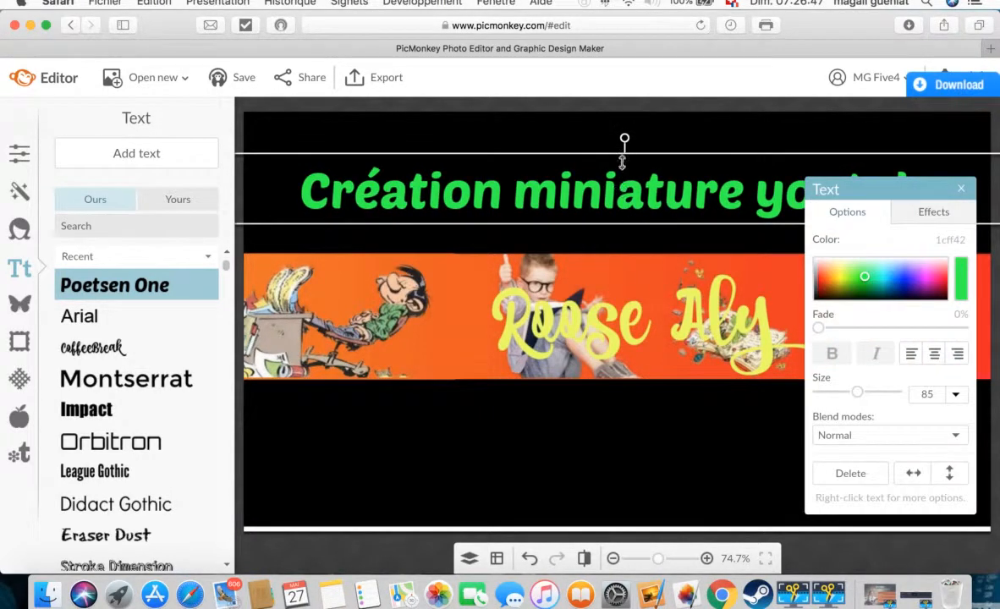
pyautogui.moveTo(623, 152)
pyautogui.mouseDown()
pyautogui.moveTo(621, 142)
pyautogui.moveTo(619, 154)
pyautogui.mouseUp()
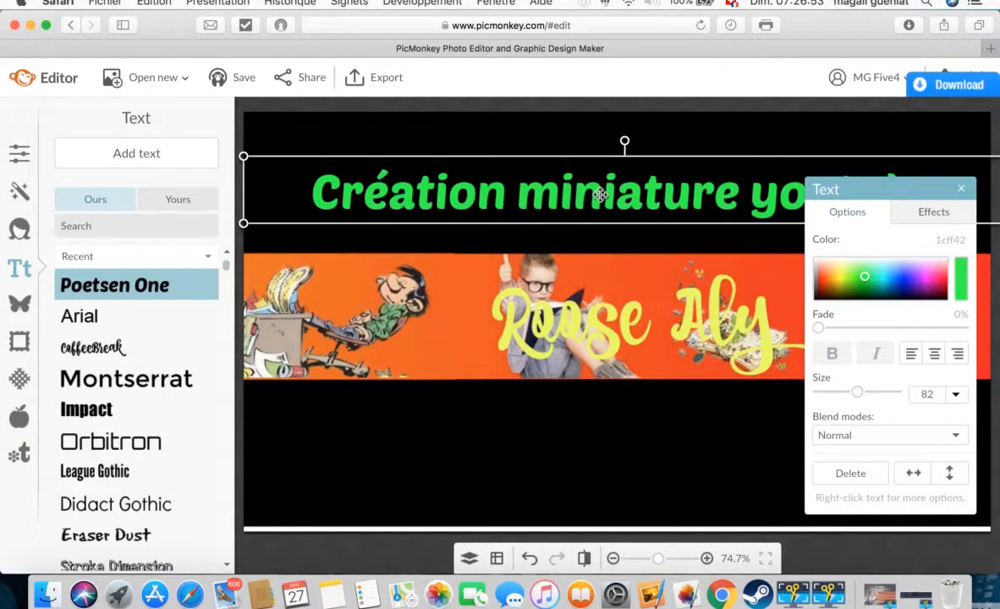
# Step: Duplicate the green title and place the copy in the black area below the banner strip
pyautogui.rightClick(599, 195)
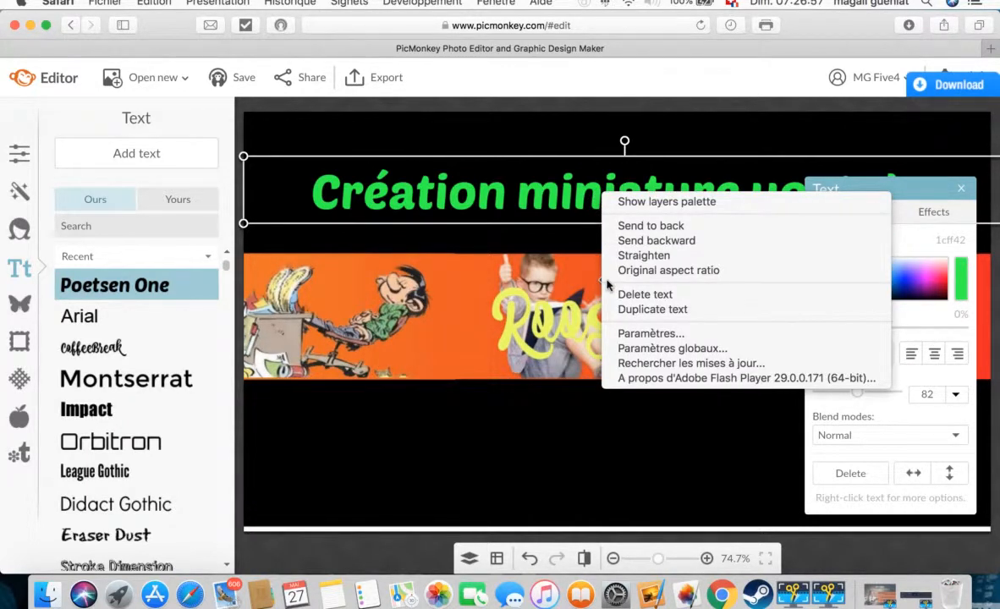
pyautogui.click(608, 308)
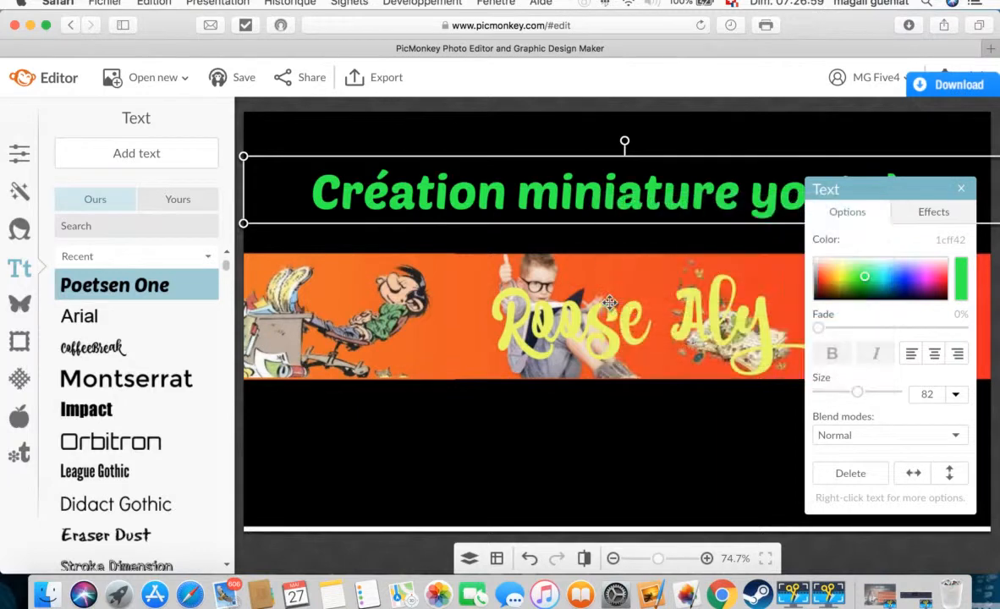
pyautogui.moveTo(530, 198); pyautogui.dragTo(575, 445)
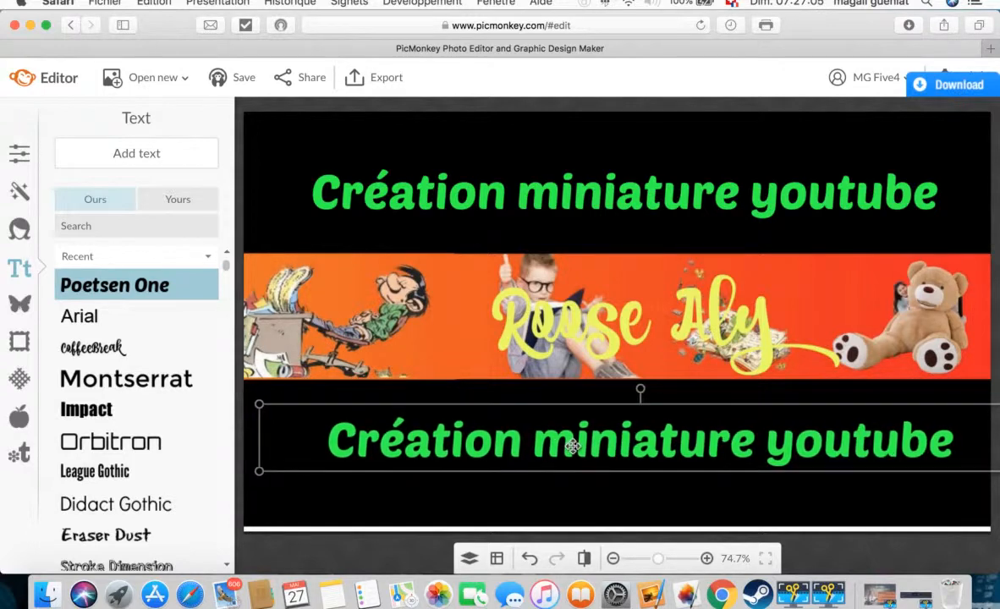
# Step: Replace the text of the copy below the banner strip with "avec picMonkey"
pyautogui.doubleClick(573, 446)
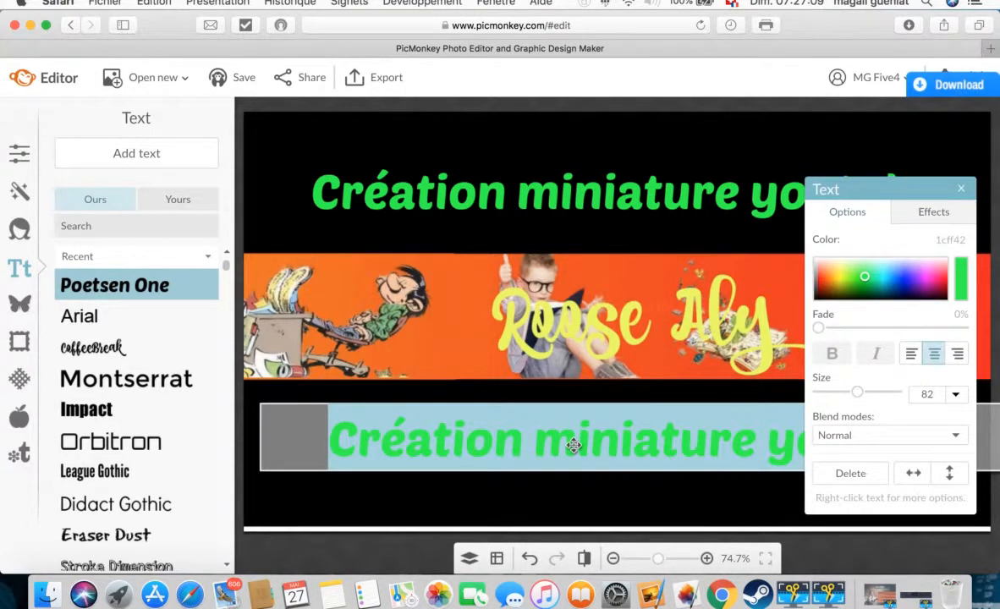
pyautogui.write('avec')
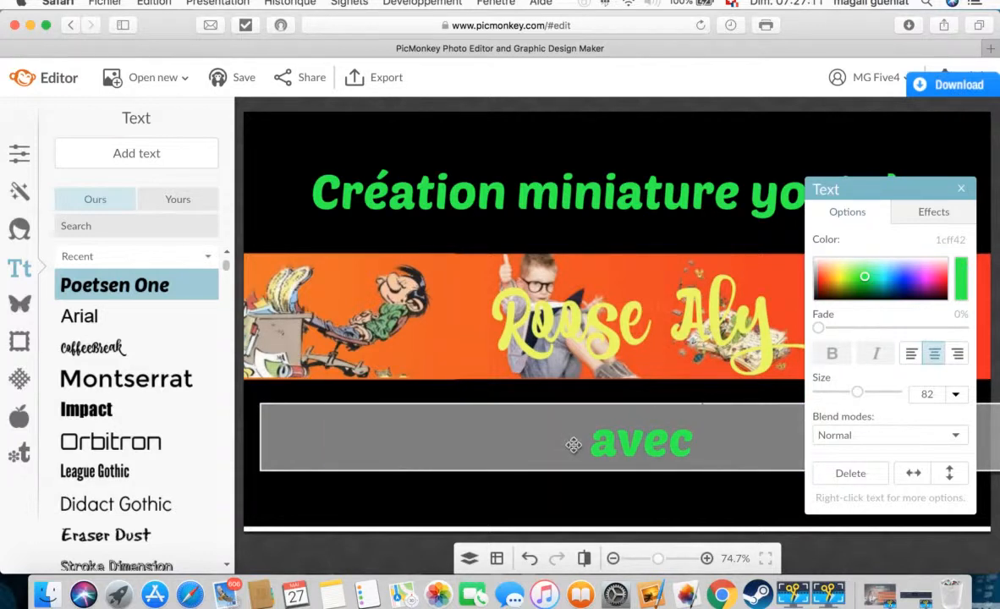
pyautogui.write(' pi')
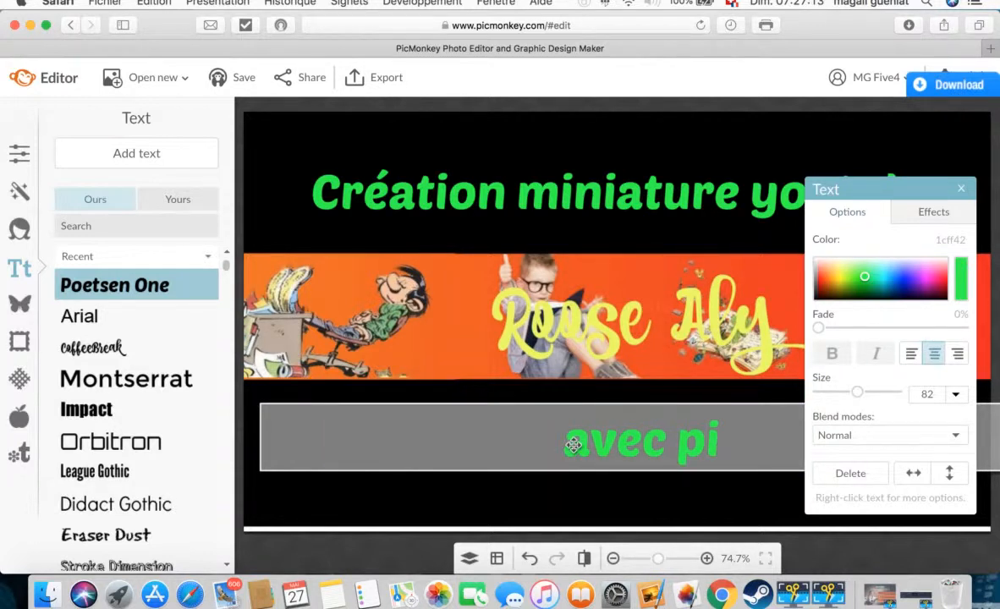
pyautogui.write('cMon')
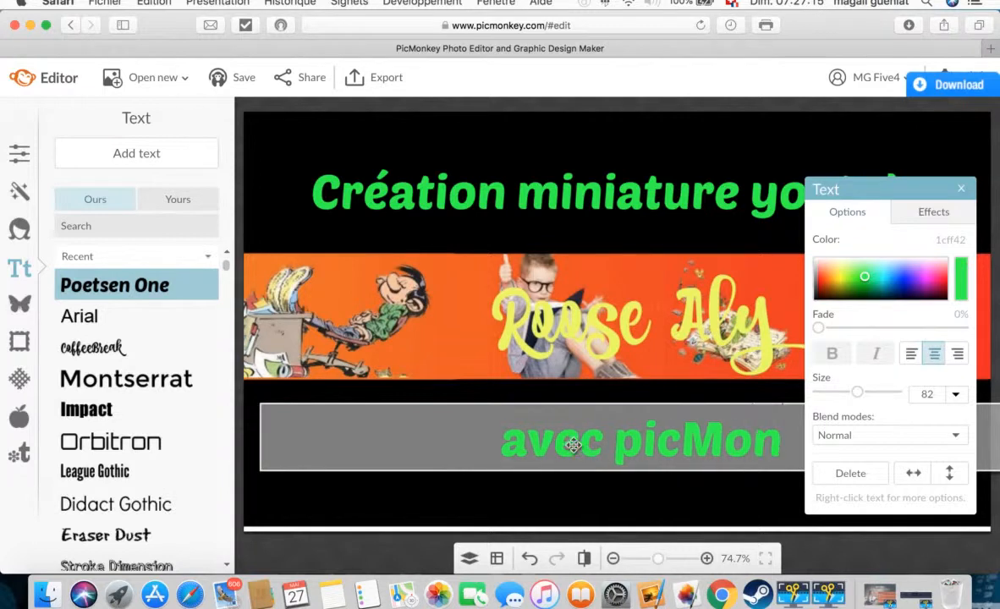
pyautogui.write('key')
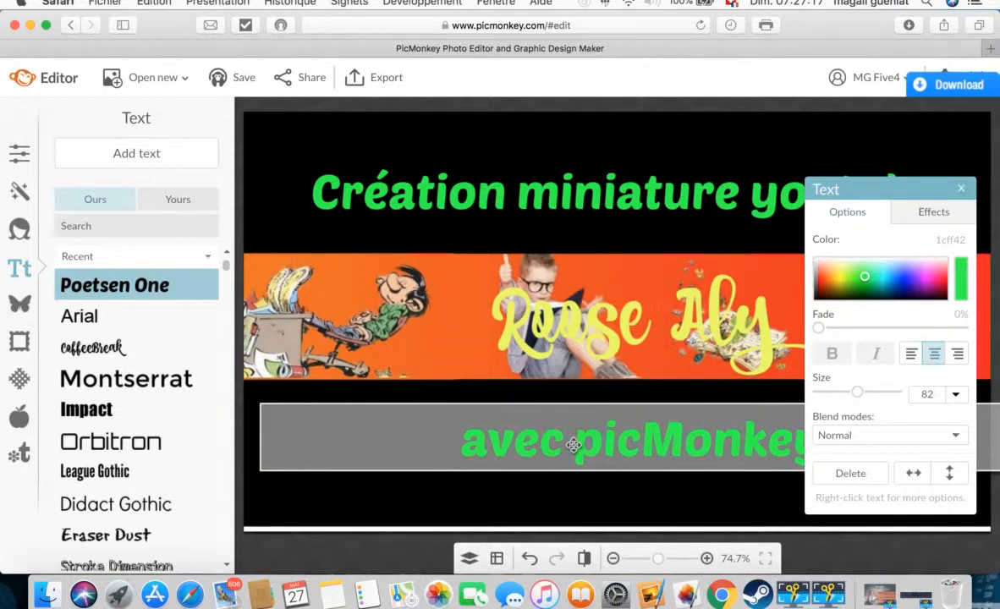
# Step: Correct "picMonkey" to "PicMonkey" in the line below the banner strip and close the text options
pyautogui.press('BackSpace')
pyautogui.press('BackSpace')
pyautogui.press('BackSpace')
pyautogui.press('BackSpace')
pyautogui.press('BackSpace')
pyautogui.press('BackSpace')
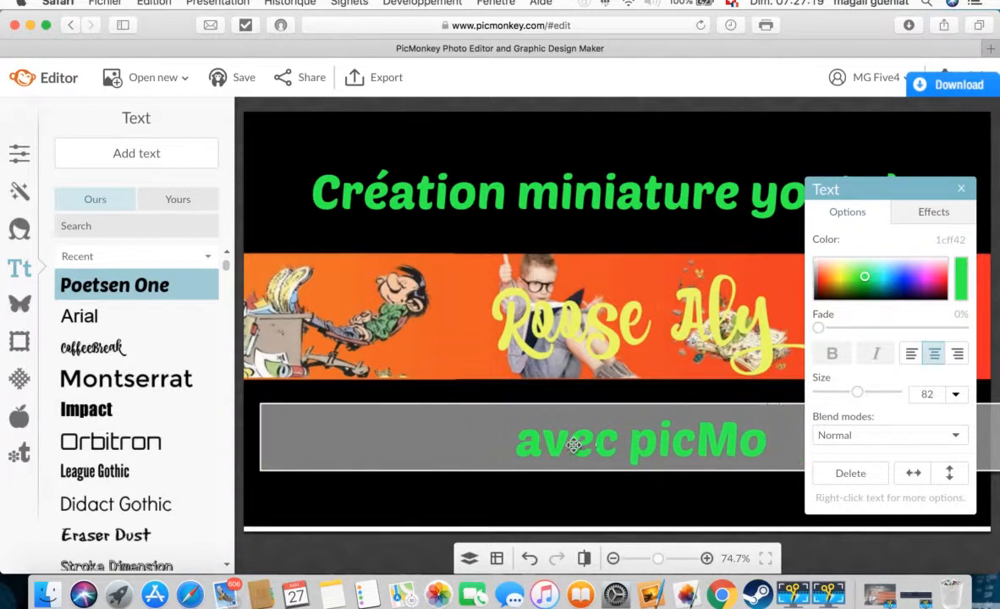
pyautogui.press('BackSpace')
pyautogui.press('BackSpace')
pyautogui.press('BackSpace')
pyautogui.press('BackSpace')
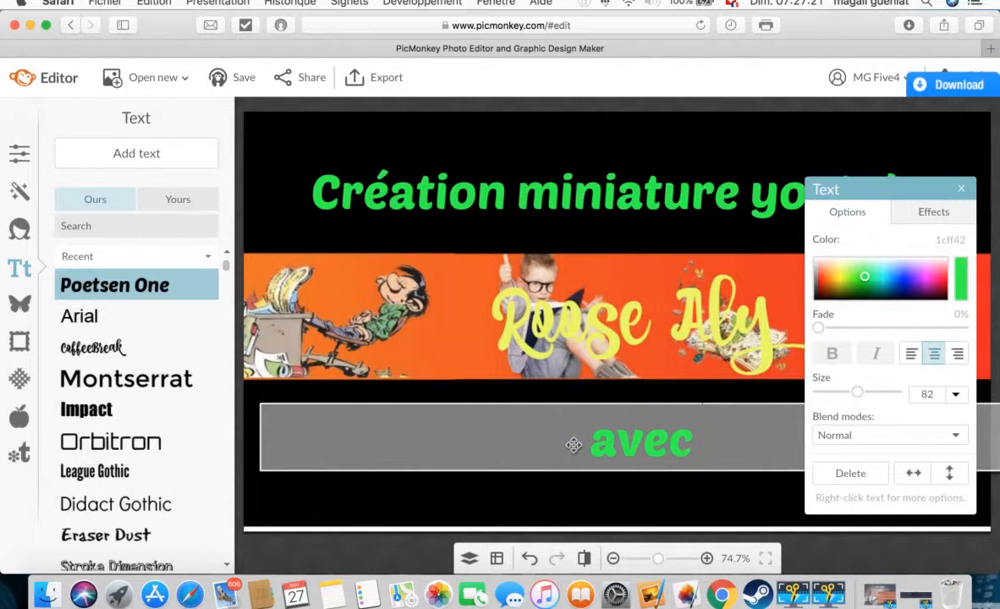
pyautogui.write('Pic')
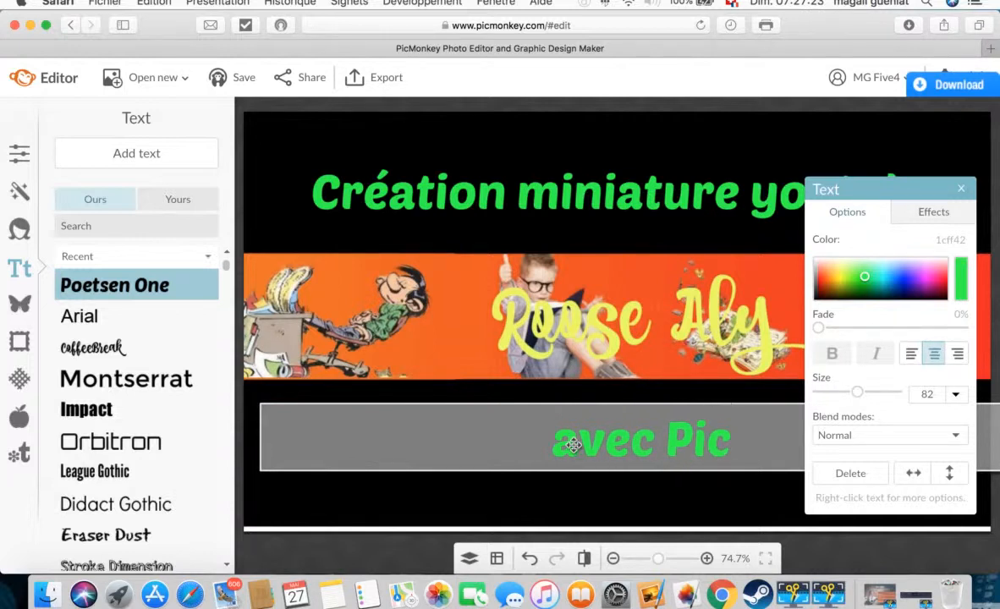
pyautogui.write('Monk')
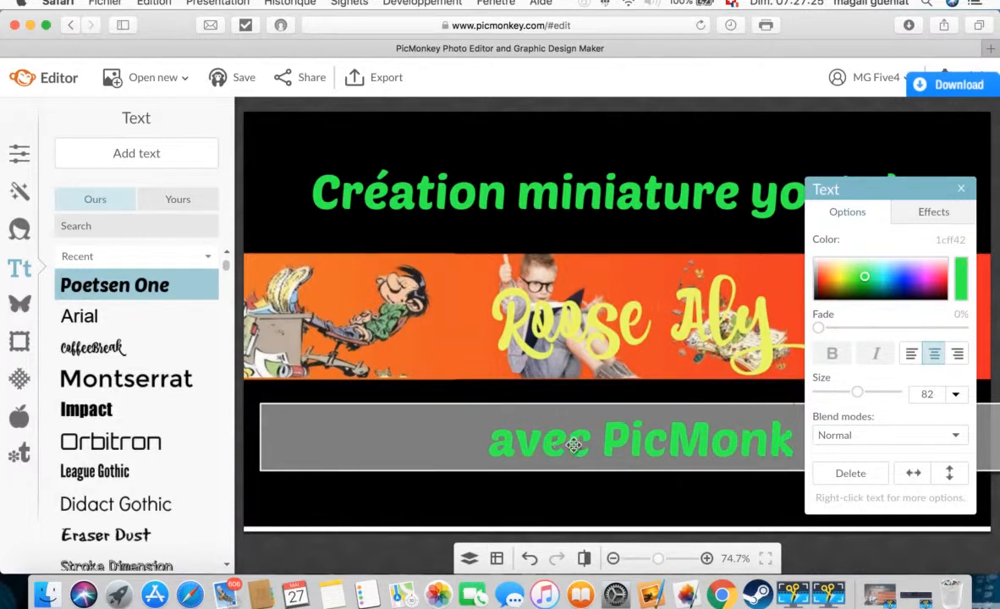
pyautogui.write('ey')
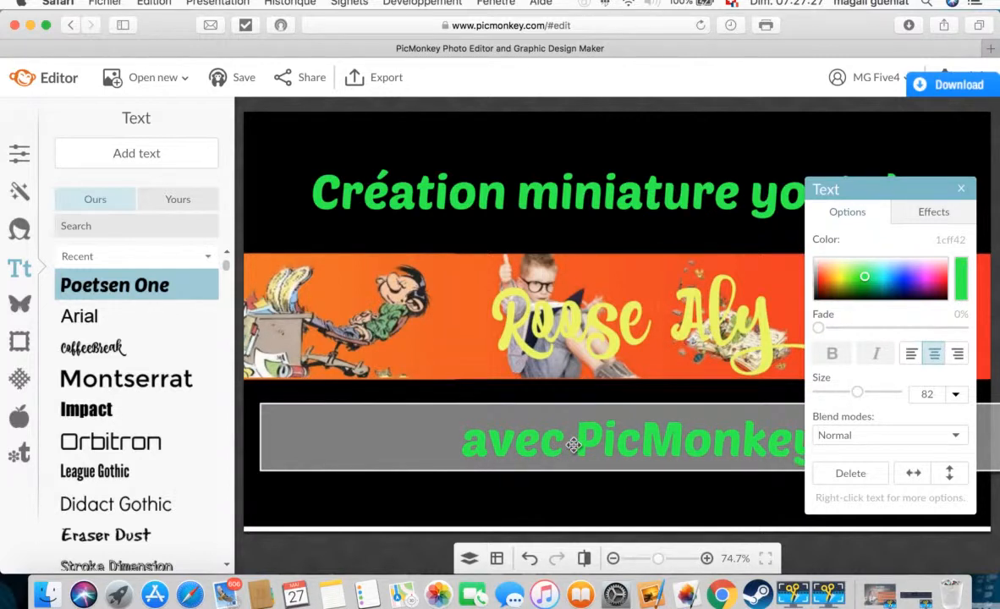
pyautogui.click(960, 189)
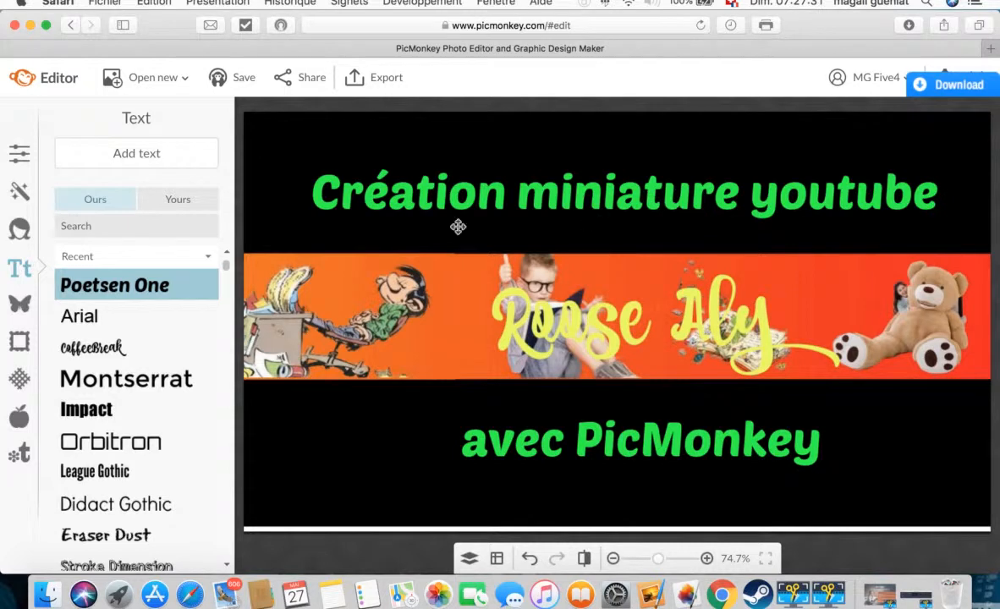
# Step: Recolor the title "Création miniature youtube" to magenta, ff00e6
pyautogui.click(313, 191)
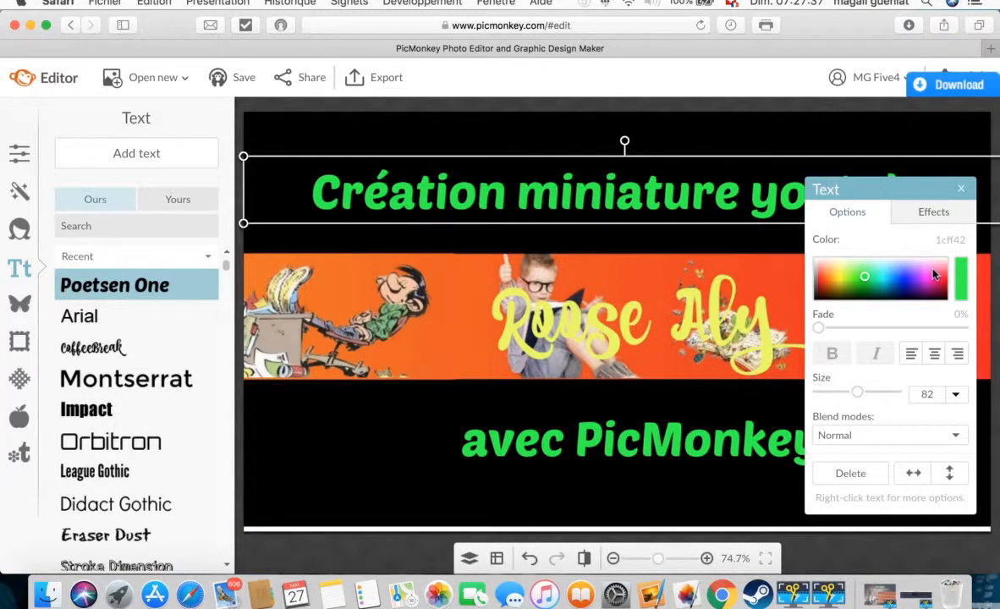
pyautogui.click(934, 271)
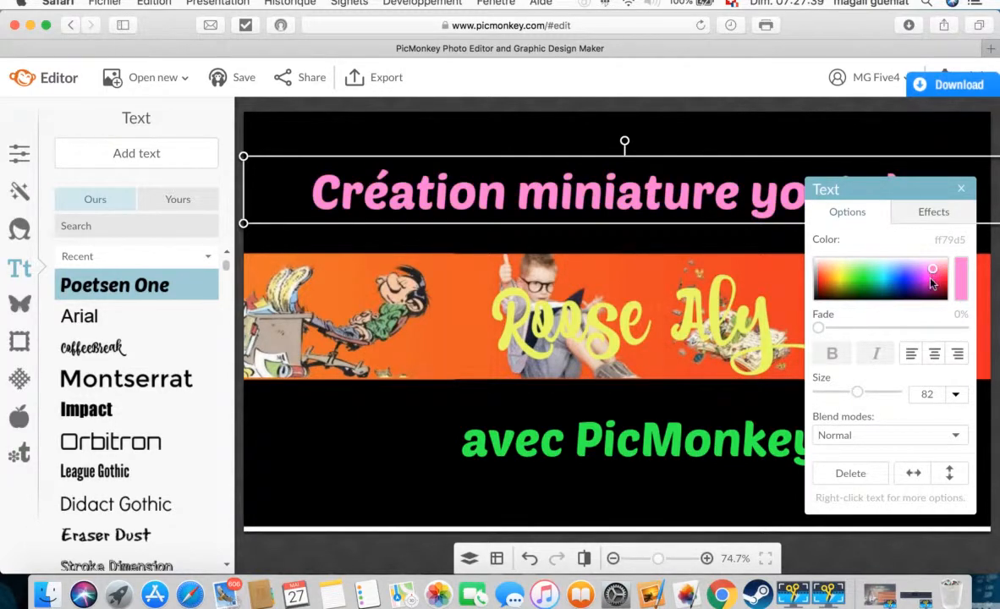
pyautogui.click(931, 279)
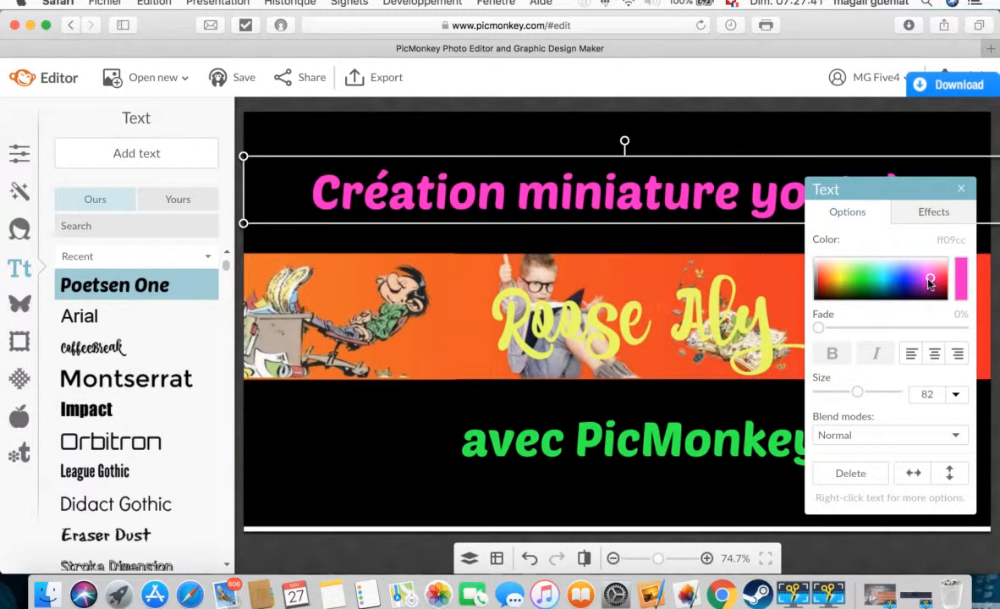
pyautogui.click(928, 282)
# Step: Delete the green "avec PicMonkey" text below the banner strip
pyautogui.click(671, 445)
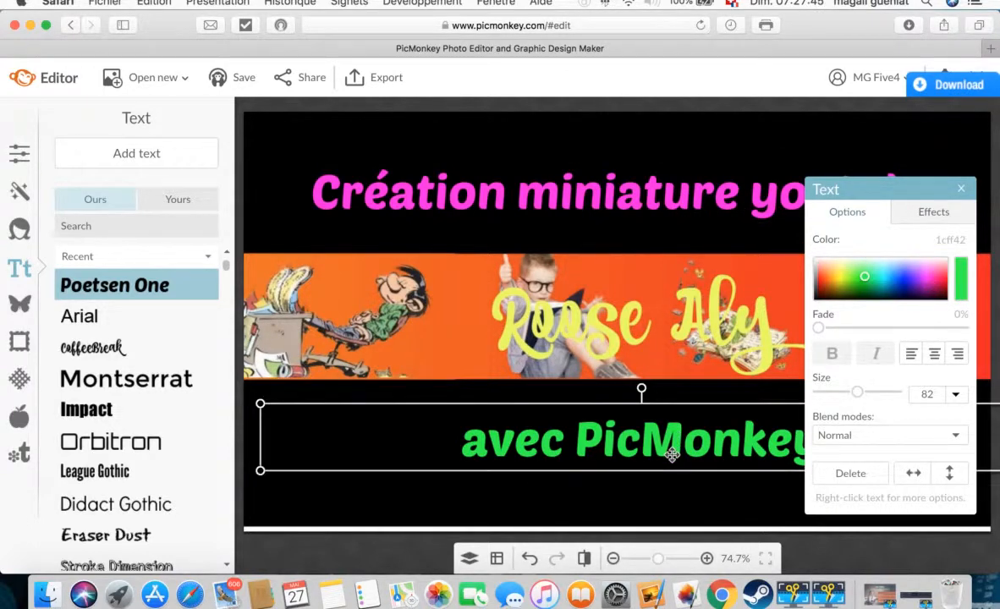
pyautogui.press('BackSpace')
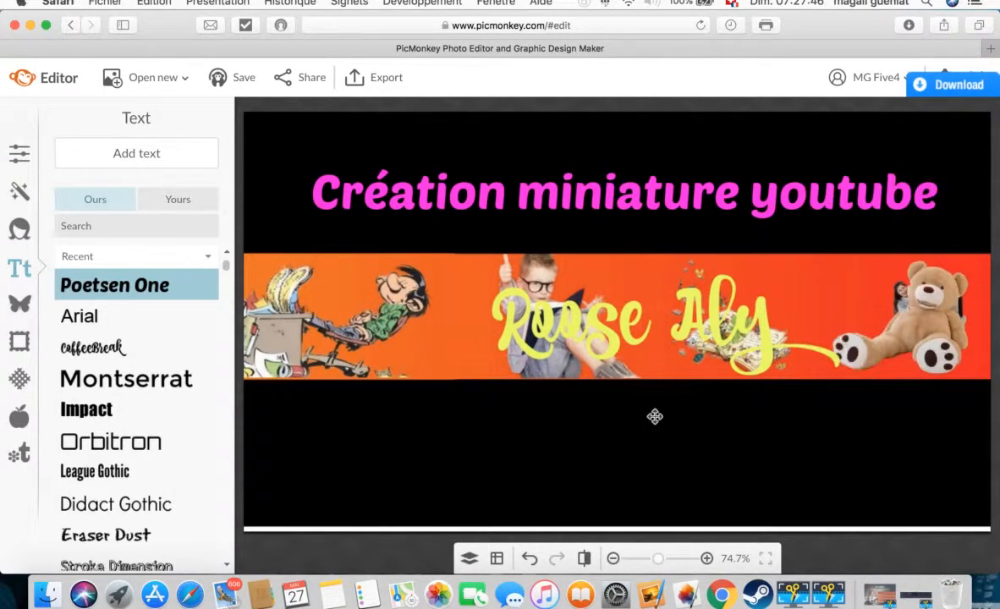
# Step: Duplicate the magenta title, place the copy below the banner strip, and change its text to "avec PicMonkey"
pyautogui.click(598, 198)
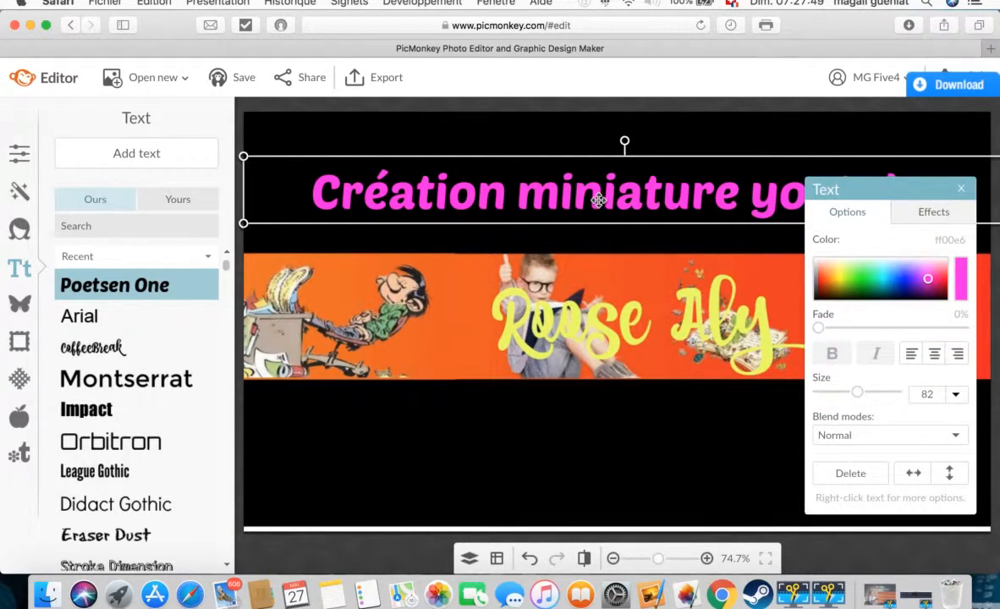
pyautogui.rightClick(599, 199)
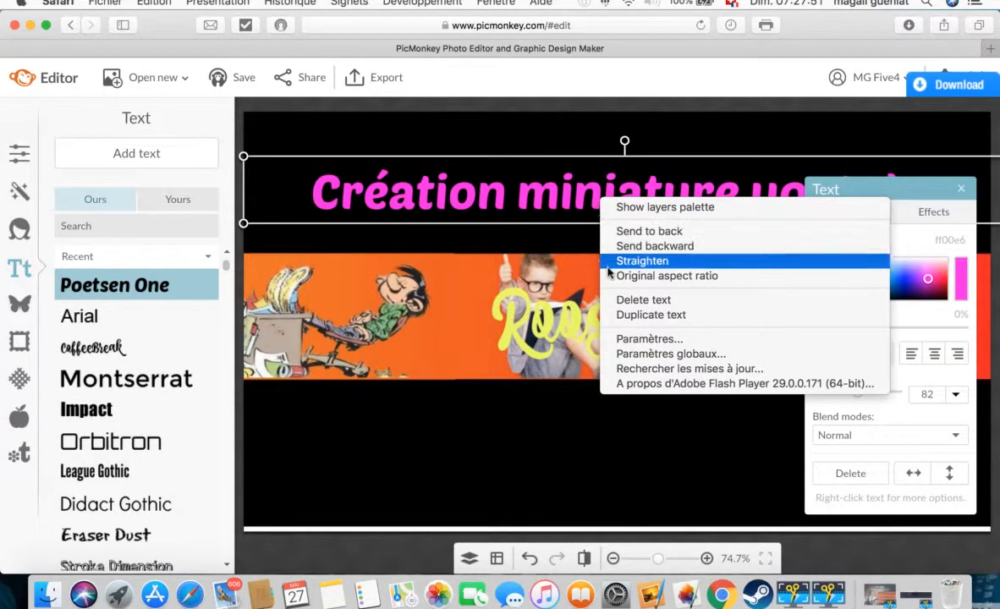
pyautogui.click(616, 314)
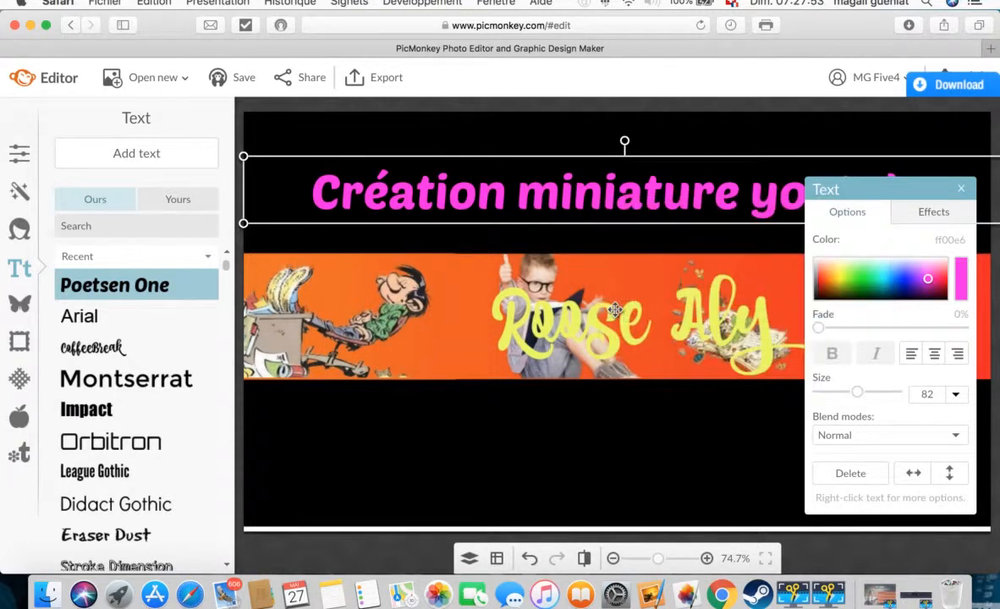
pyautogui.moveTo(592, 227); pyautogui.dragTo(581, 446)
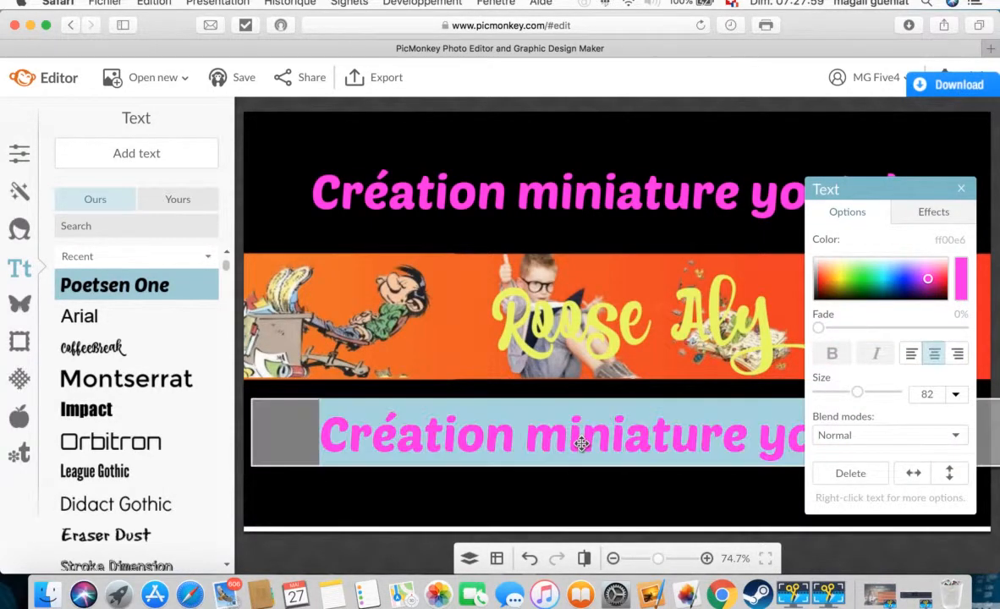
pyautogui.press('BackSpace')
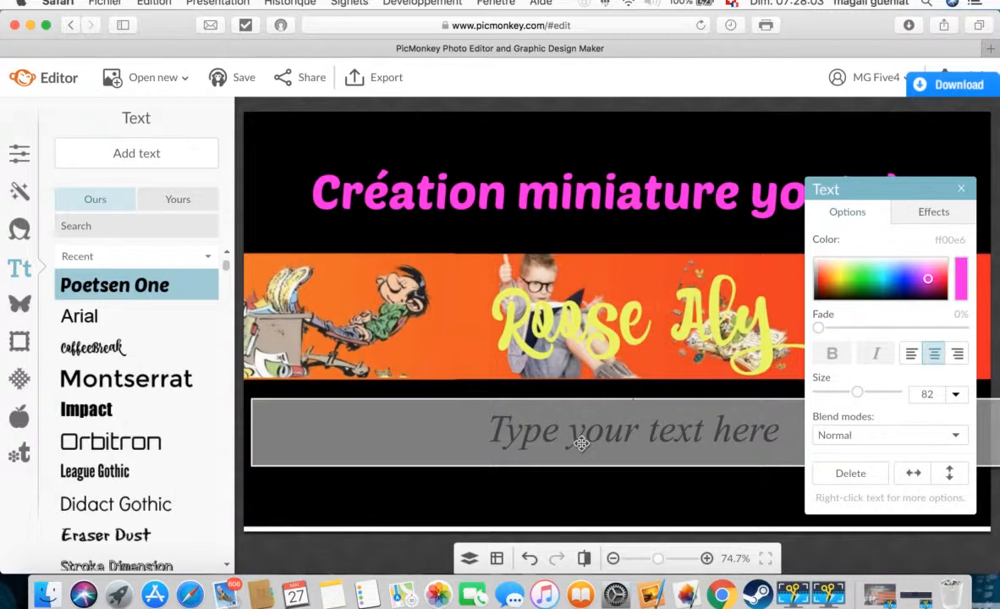
pyautogui.write('avec PicMonkey')
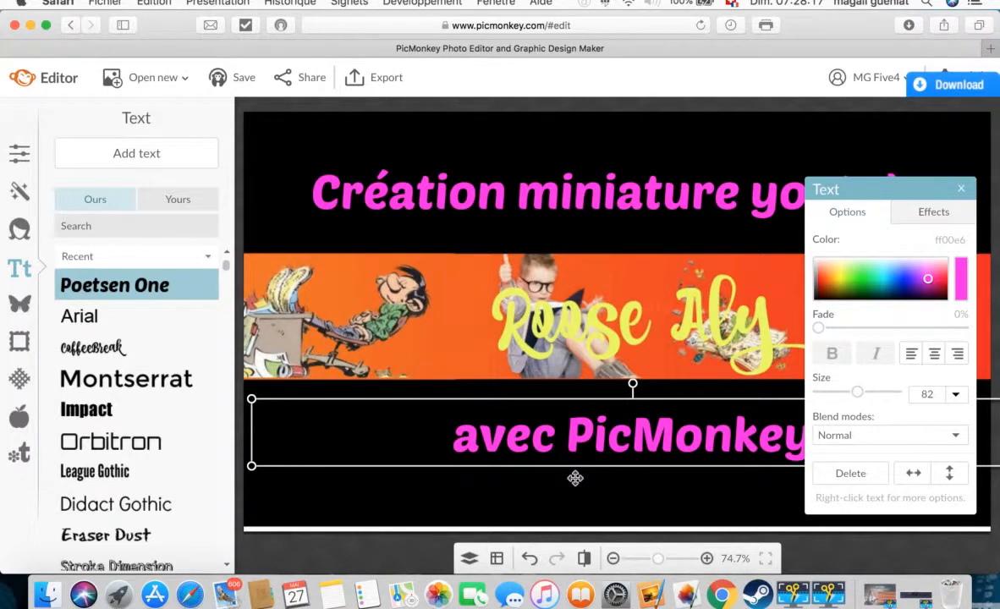
# Step: Enlarge the "avec PicMonkey" text to size 105 and the title above the banner to size 91
pyautogui.moveTo(575, 465); pyautogui.dragTo(571, 484)
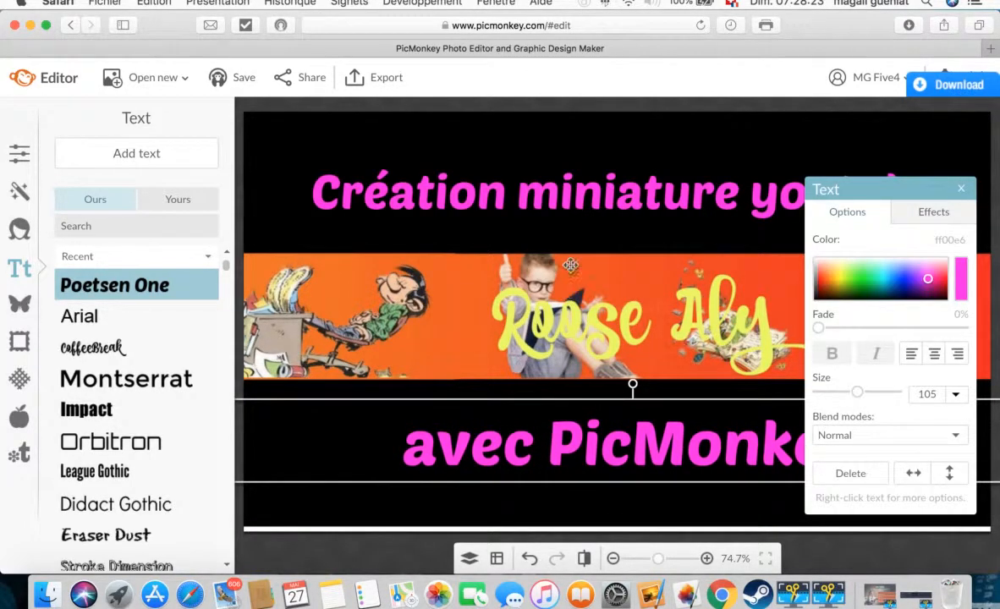
pyautogui.click(570, 197)
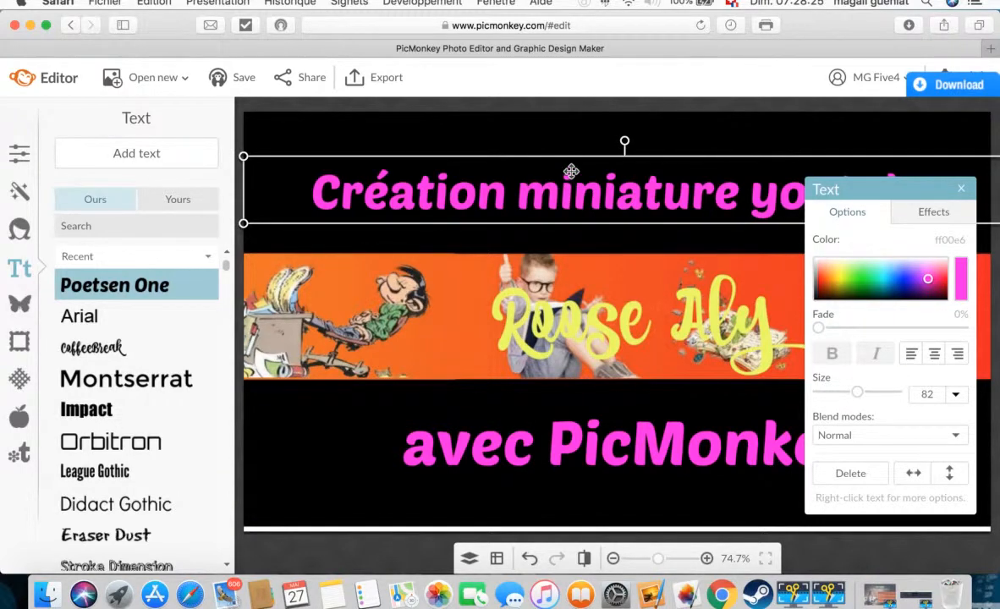
pyautogui.moveTo(572, 154); pyautogui.dragTo(555, 172)
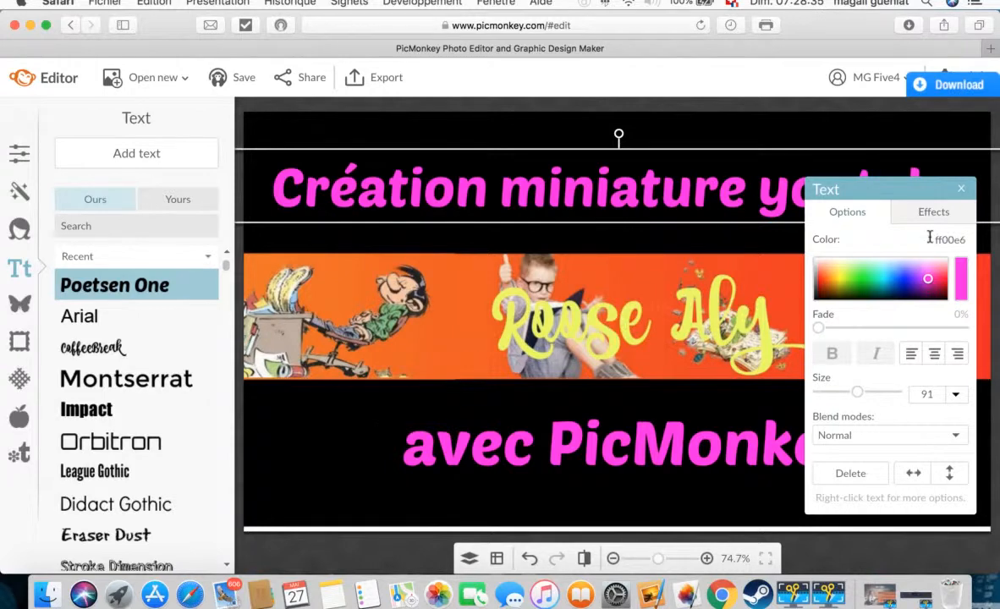
pyautogui.click(962, 189)
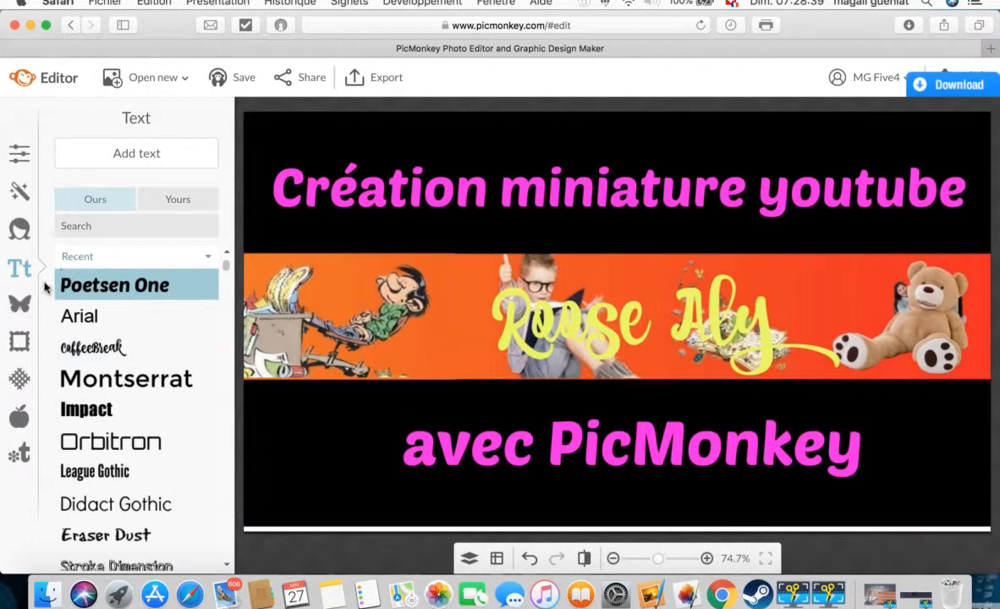
# Step: Start adding an overlay image from the computer and select picMonkey_InPixio.png in the Téléchargements folder
pyautogui.click(20, 305)
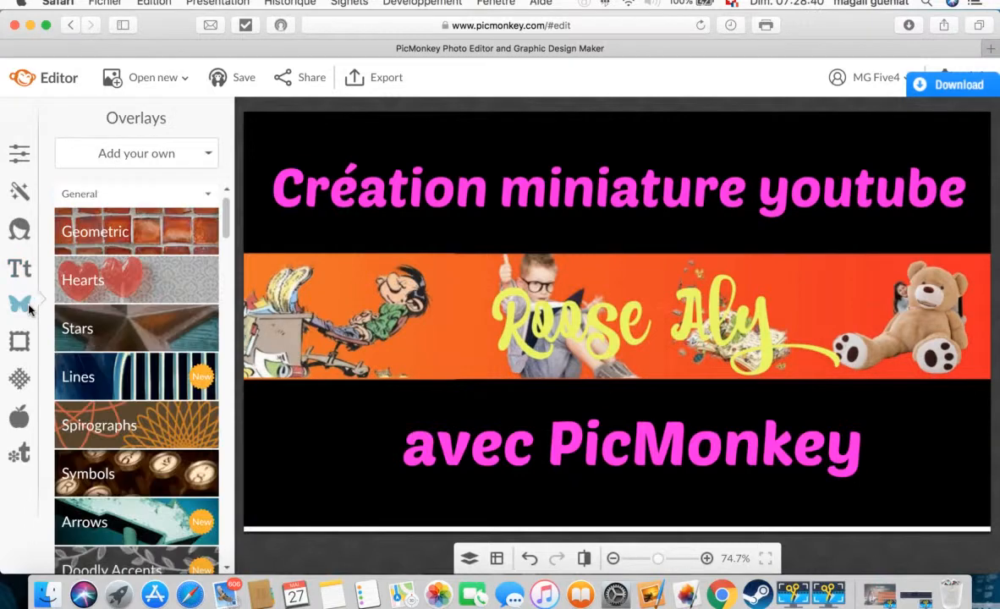
pyautogui.click(130, 157)
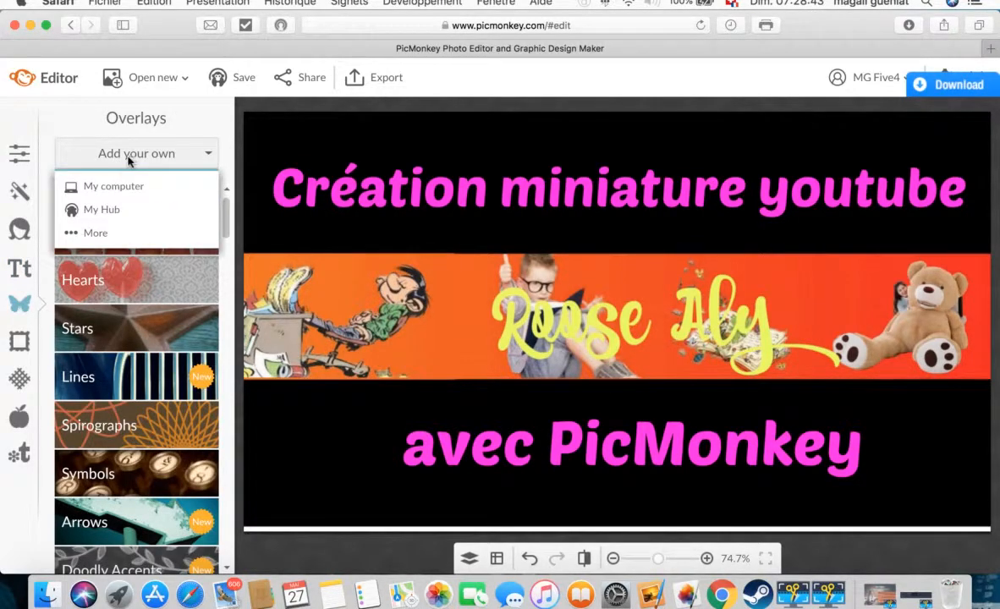
pyautogui.click(118, 187)
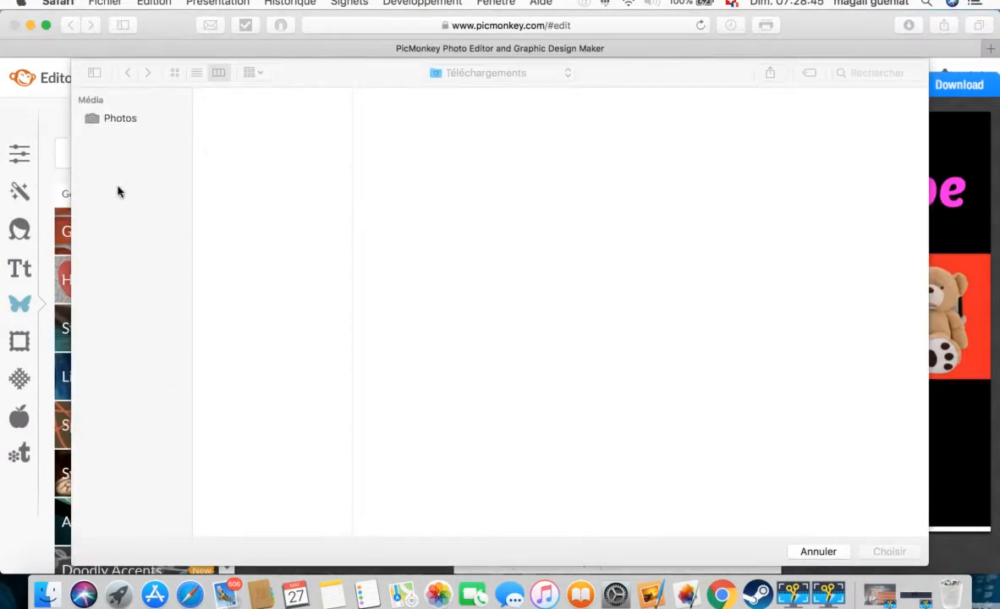
pyautogui.scroll(-15, 237, 262)
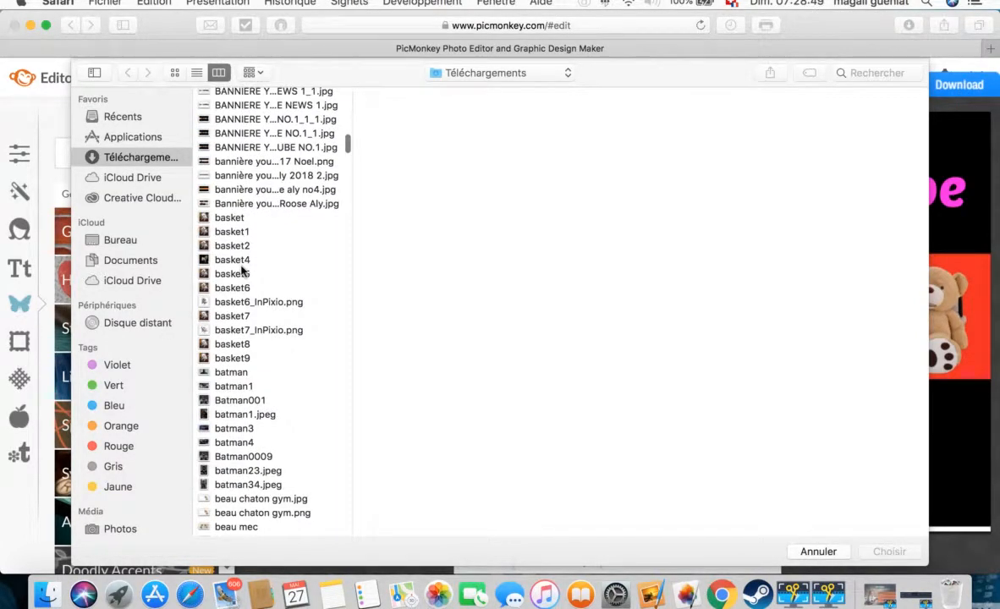
pyautogui.scroll(-10, 235, 414)
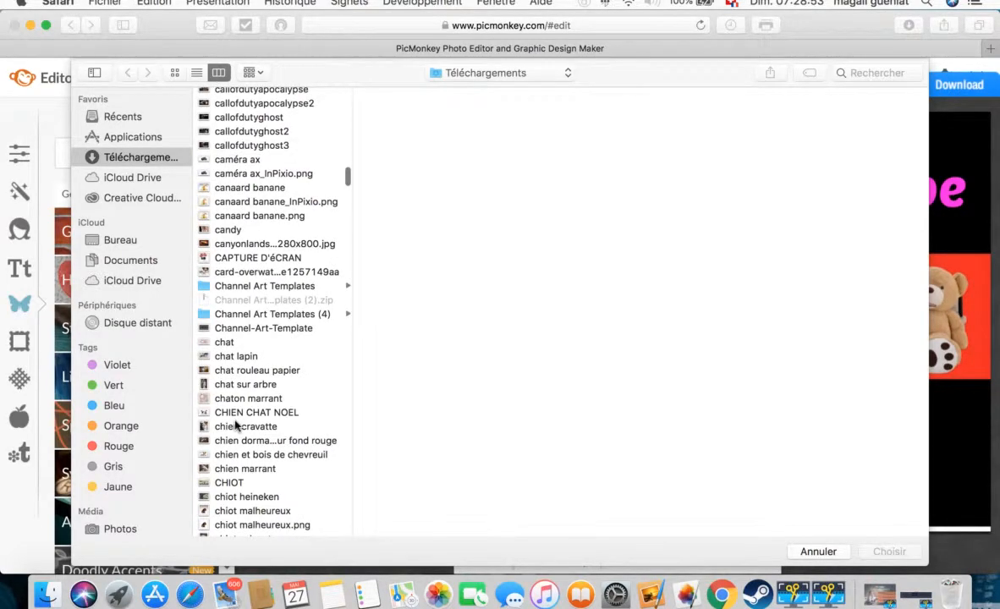
pyautogui.scroll(-15, 236, 426)
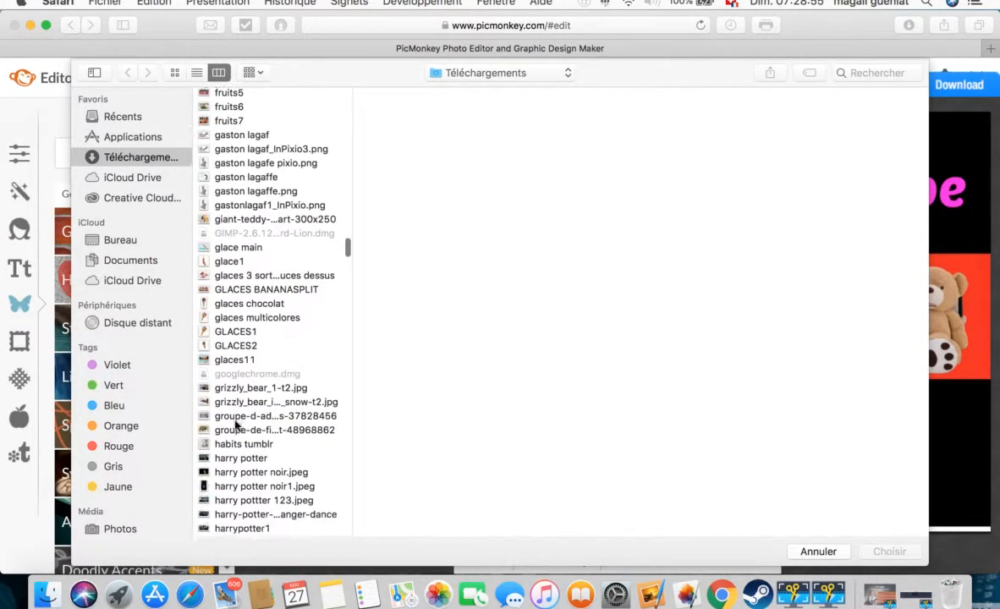
pyautogui.scroll(-15, 236, 425)
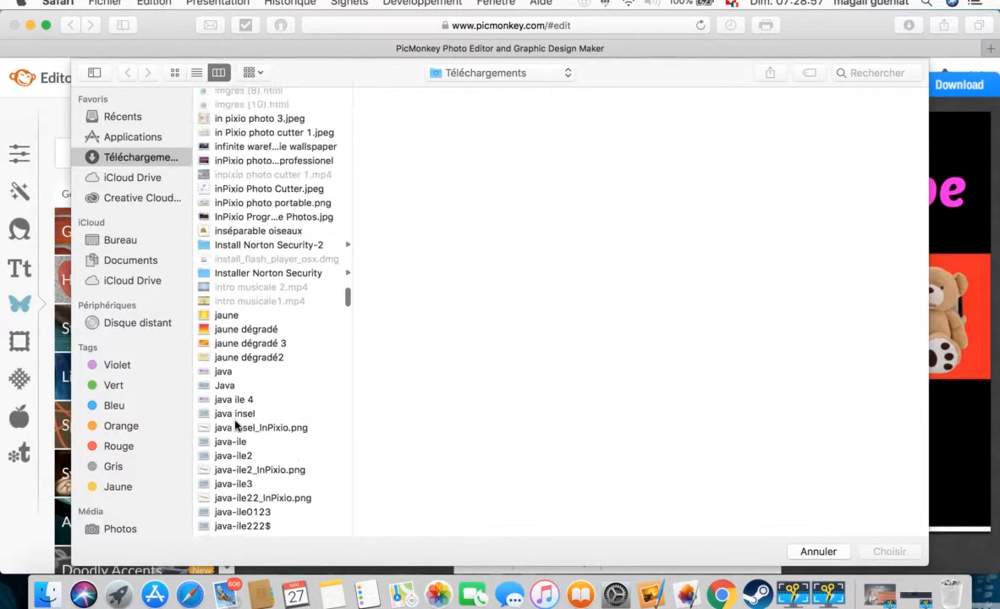
pyautogui.scroll(-3, 236, 426)
pyautogui.scroll(5, 236, 426)
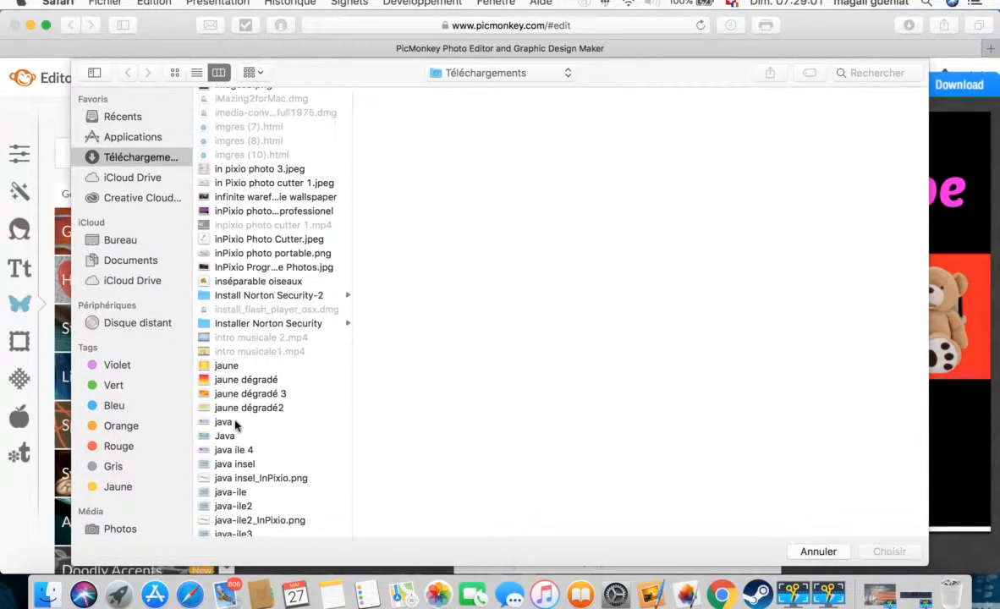
pyautogui.scroll(-15, 236, 425)
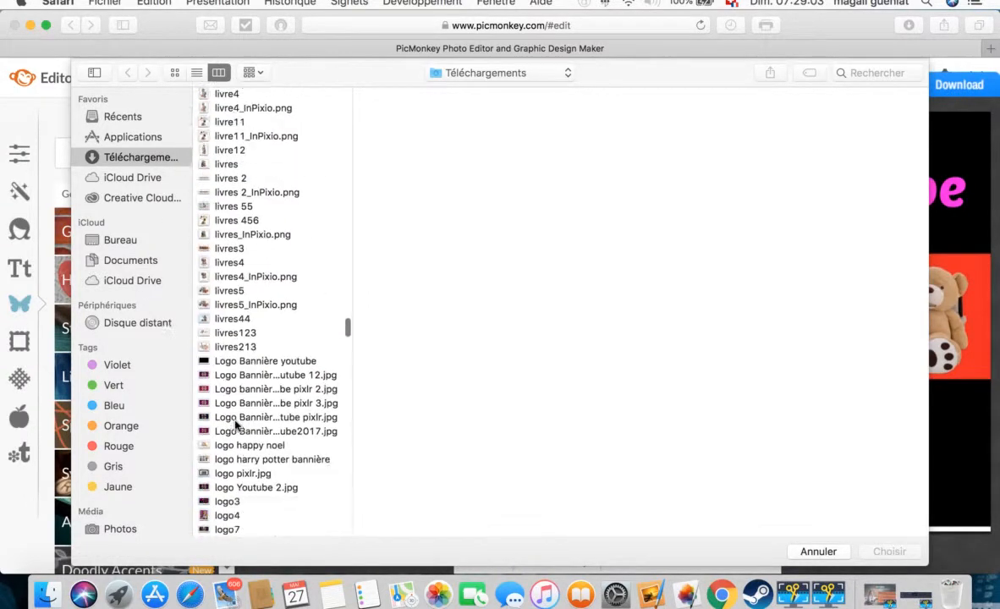
pyautogui.scroll(-15, 236, 426)
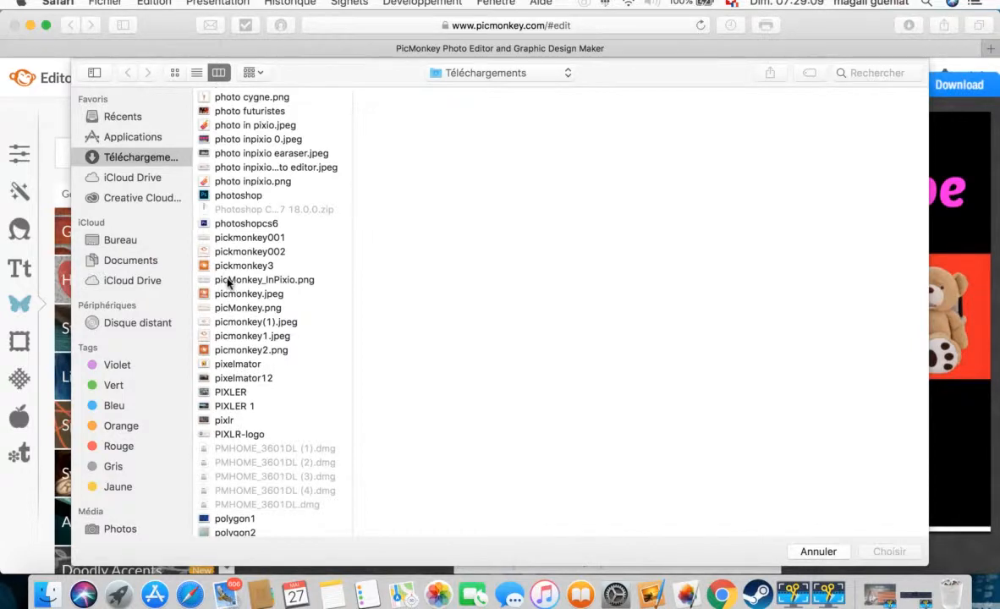
pyautogui.click(228, 282)
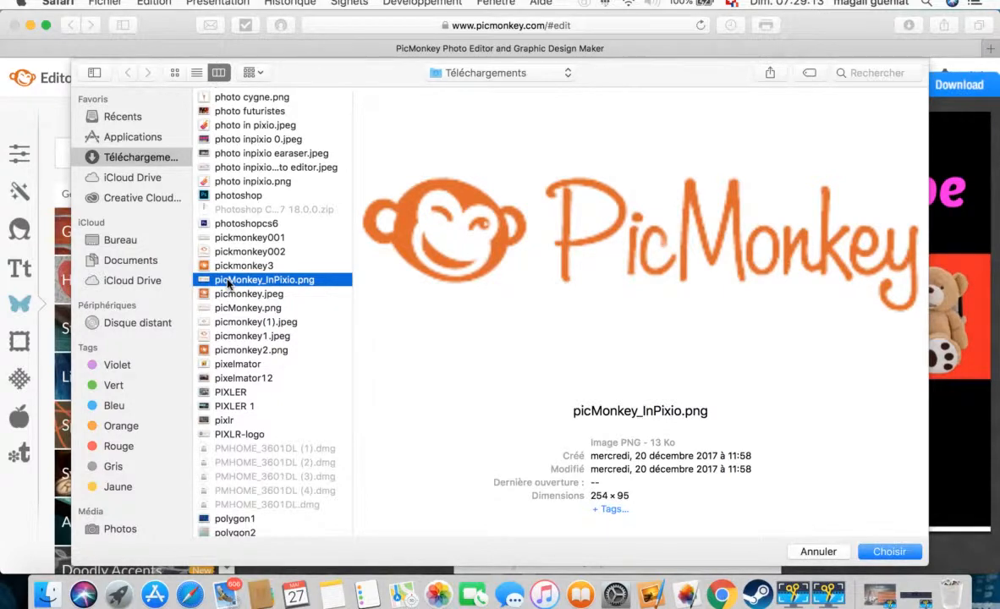
# Step: Search the computer's files for "picmonkey in pixio" and return to the Téléchargements folder
pyautogui.click(861, 75)
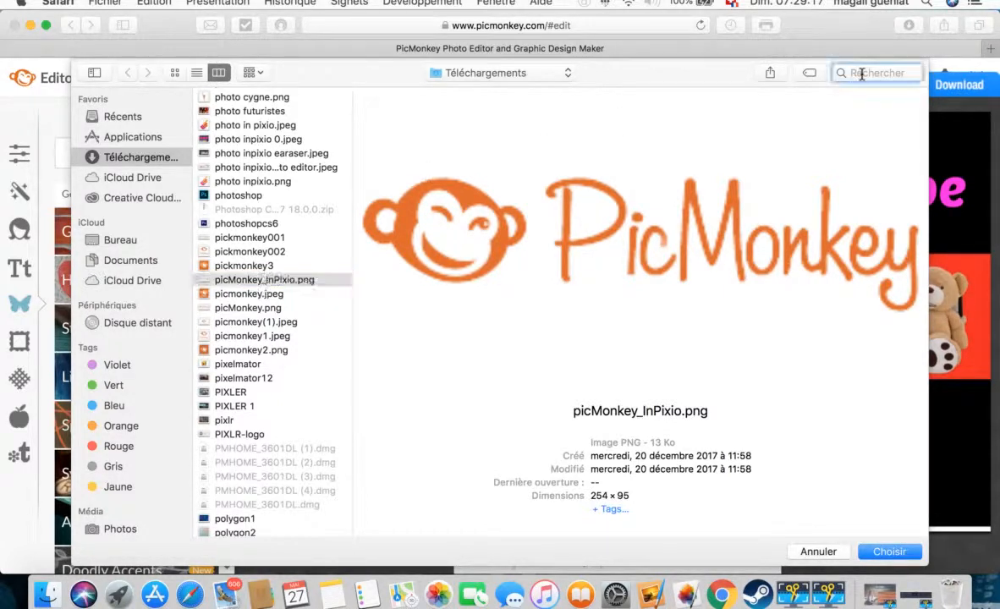
pyautogui.write('pic')
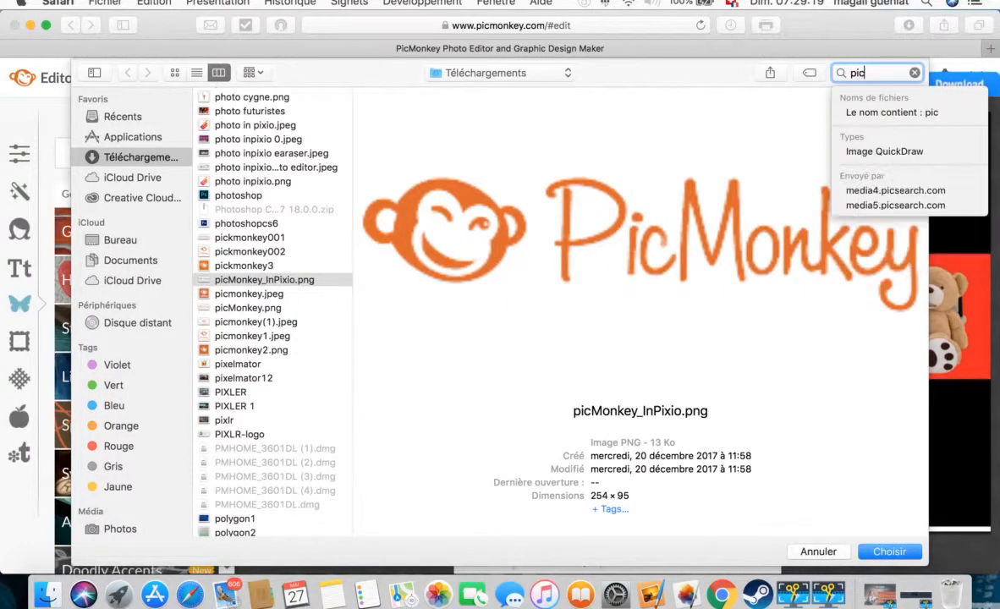
pyautogui.write('monke')
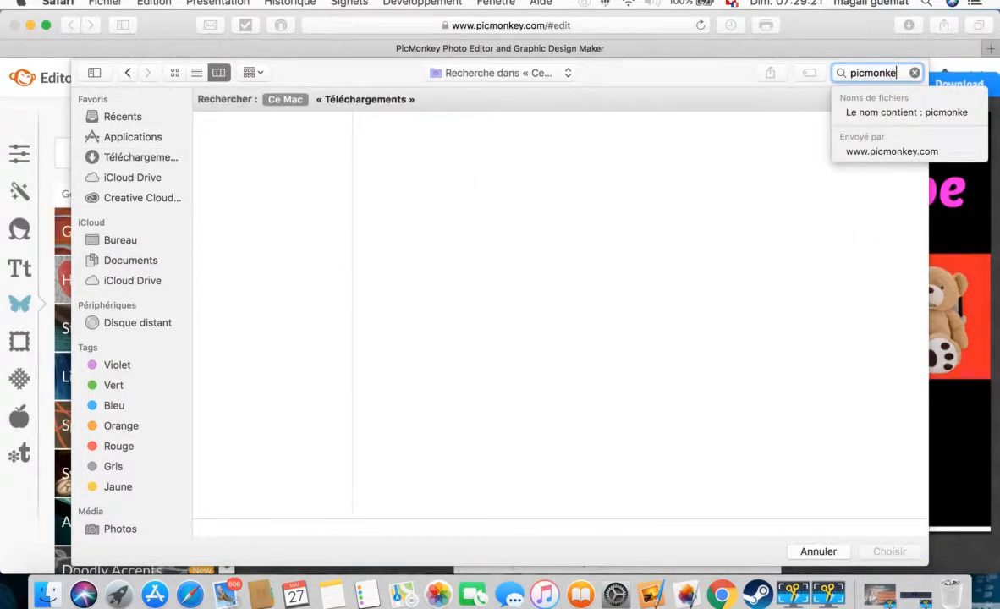
pyautogui.write('y in pi')
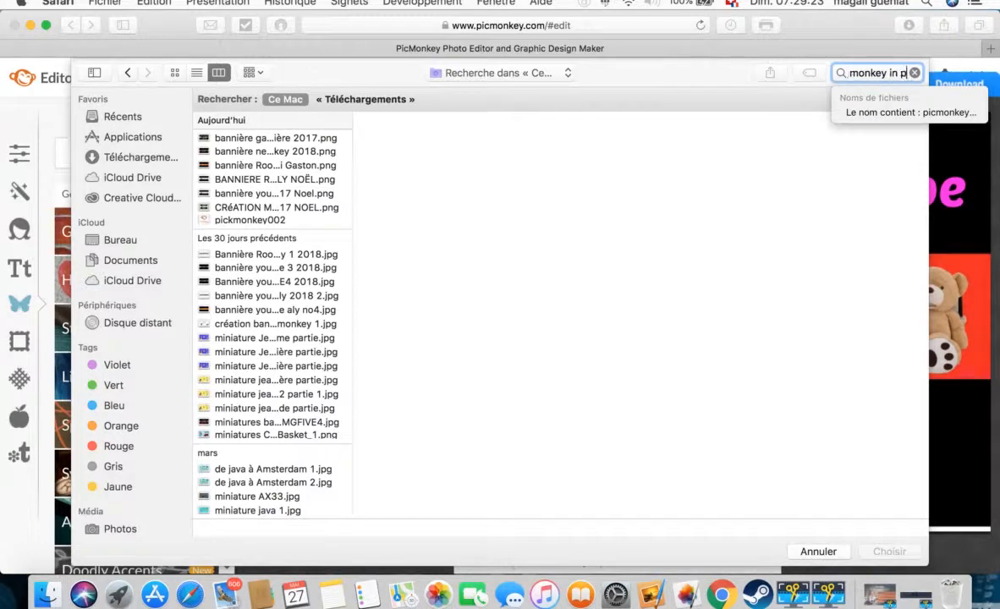
pyautogui.write('x')
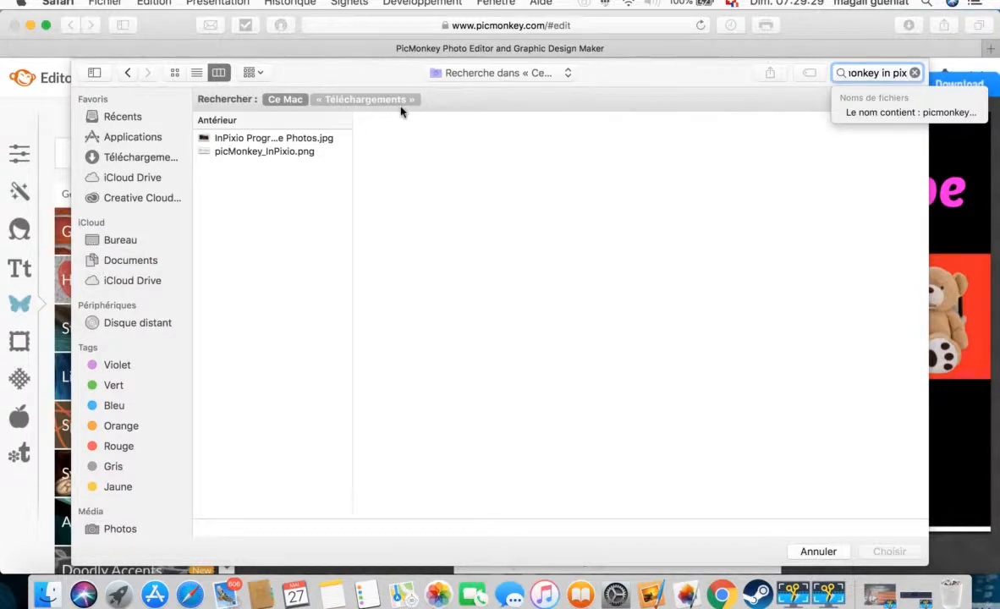
pyautogui.write('io')
pyautogui.press('Return')
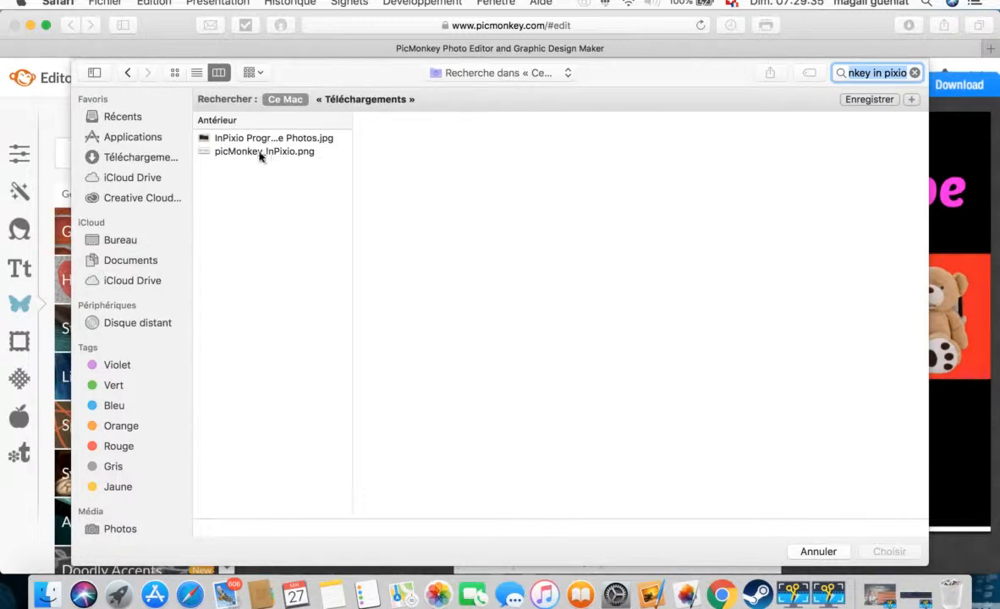
pyautogui.click(157, 157)
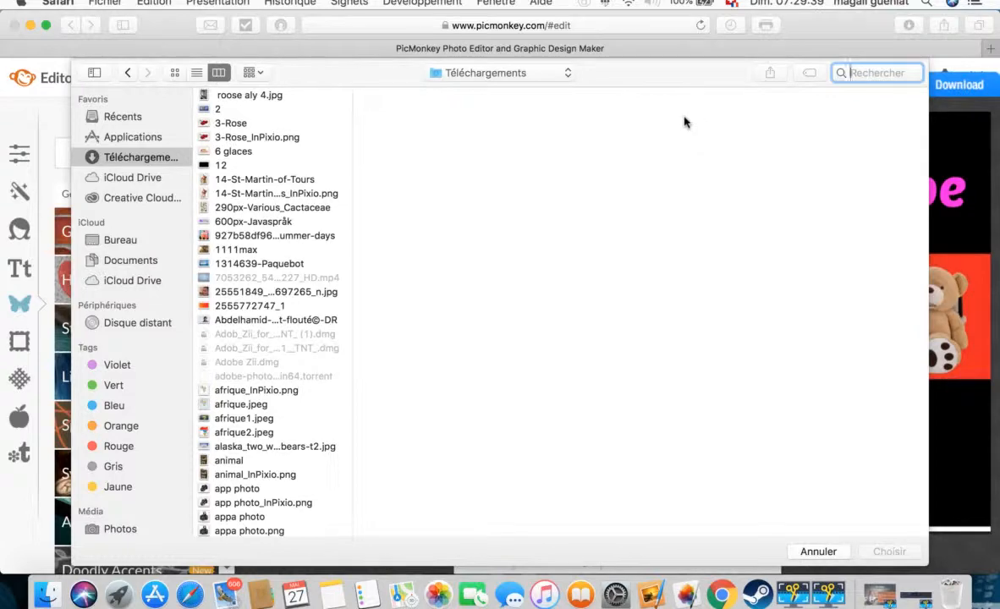
# Step: Search the files for "picmonkey", look through the matching files, and clear the search
pyautogui.write('pic')
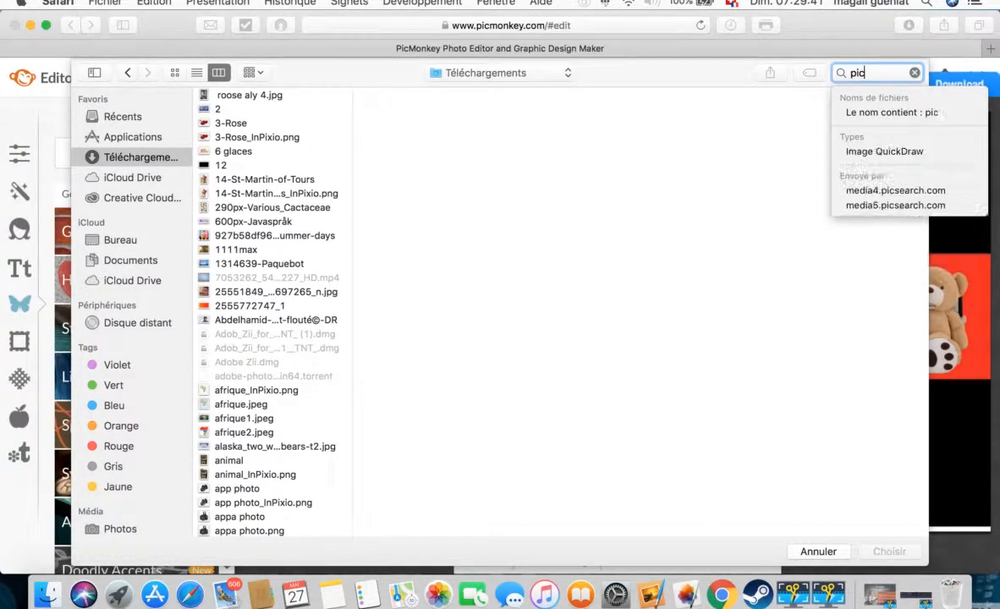
pyautogui.write('monk')
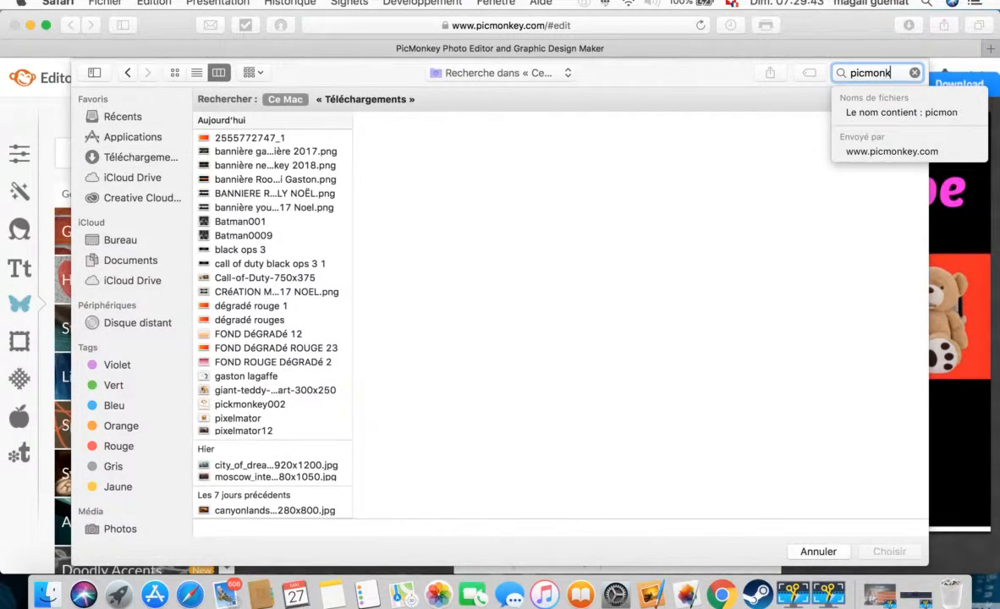
pyautogui.write('ey')
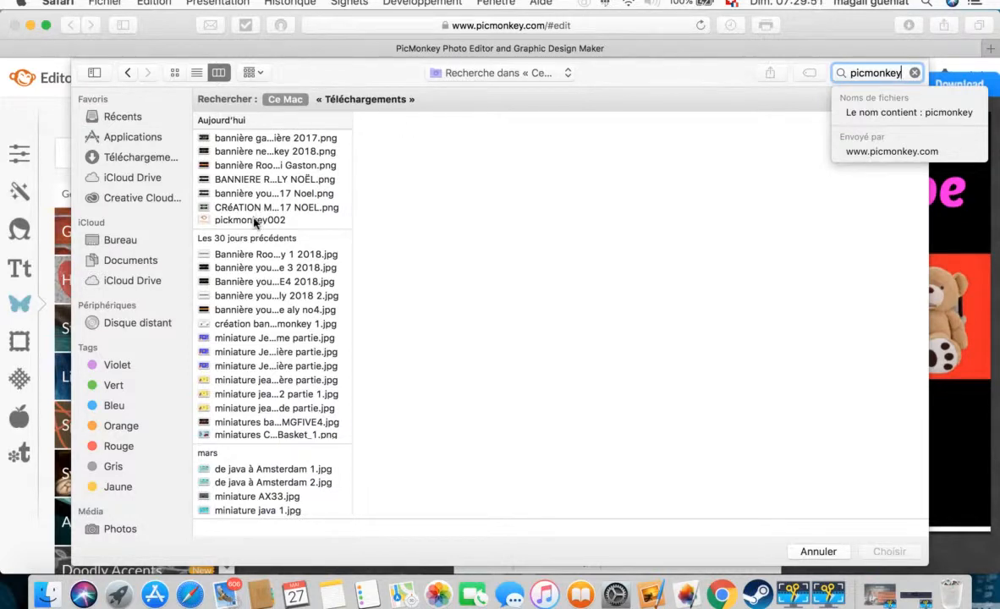
pyautogui.scroll(-8, 253, 220)
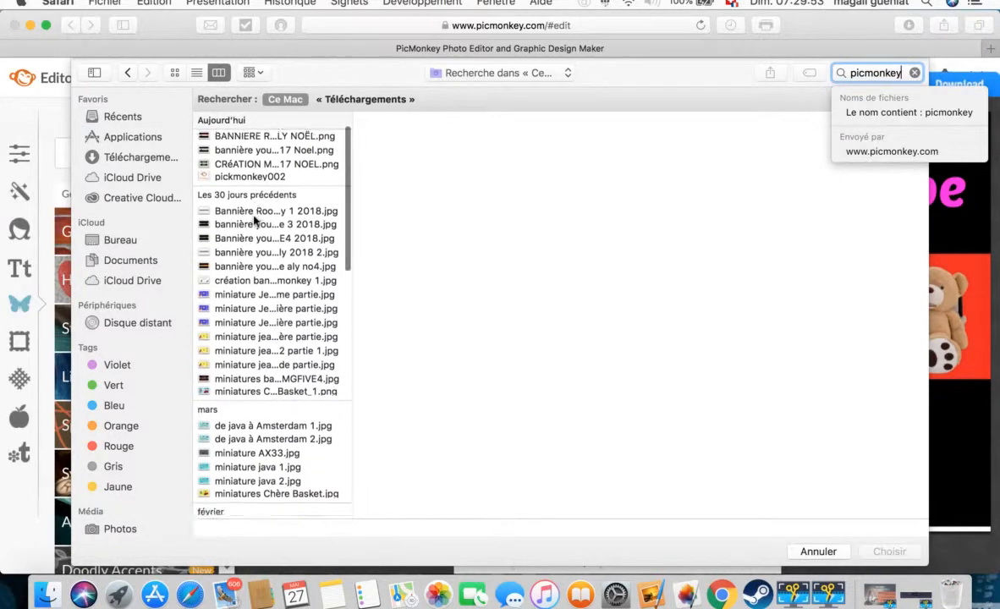
pyautogui.scroll(10, 254, 220)
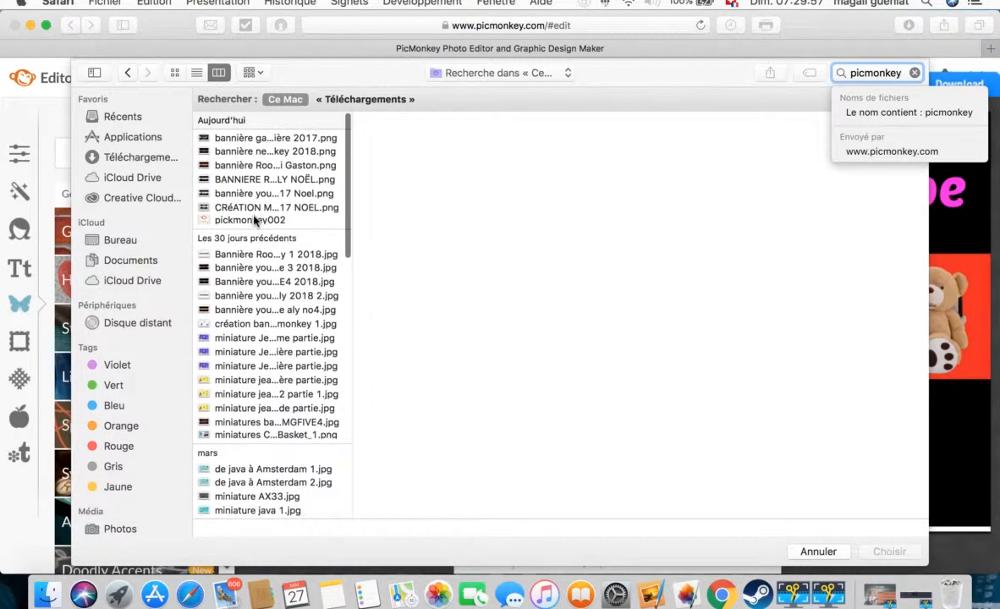
pyautogui.press('BackSpace')
pyautogui.press('BackSpace')
pyautogui.press('BackSpace')
pyautogui.press('BackSpace')
pyautogui.press('BackSpace')
pyautogui.press('BackSpace')
pyautogui.press('BackSpace')
pyautogui.press('BackSpace')
pyautogui.press('BackSpace')
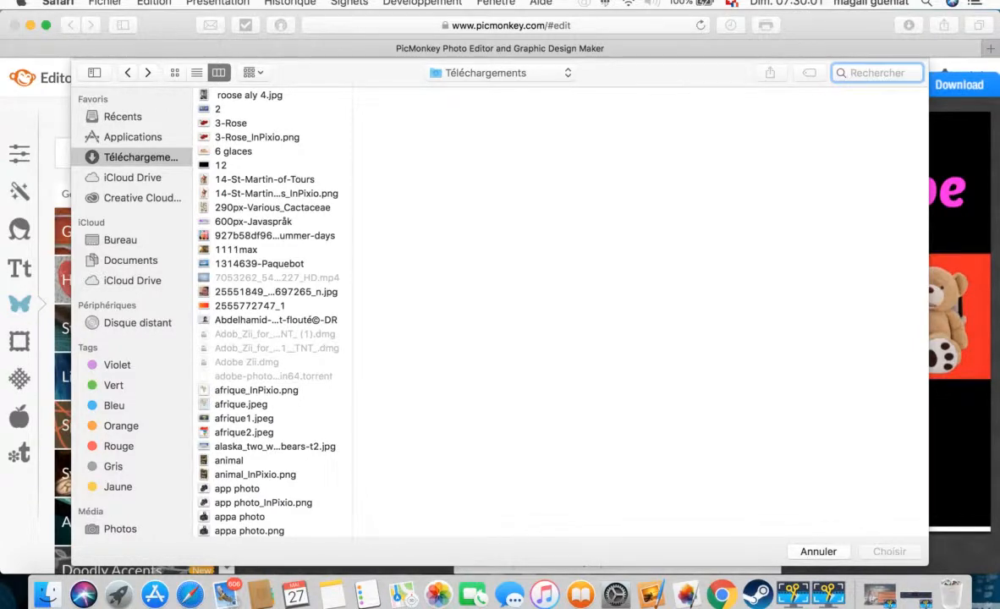
# Step: Search the files for "in pixio" and add picMonkey_InPixio.png to the thumbnail as an overlay
pyautogui.write('in pi')
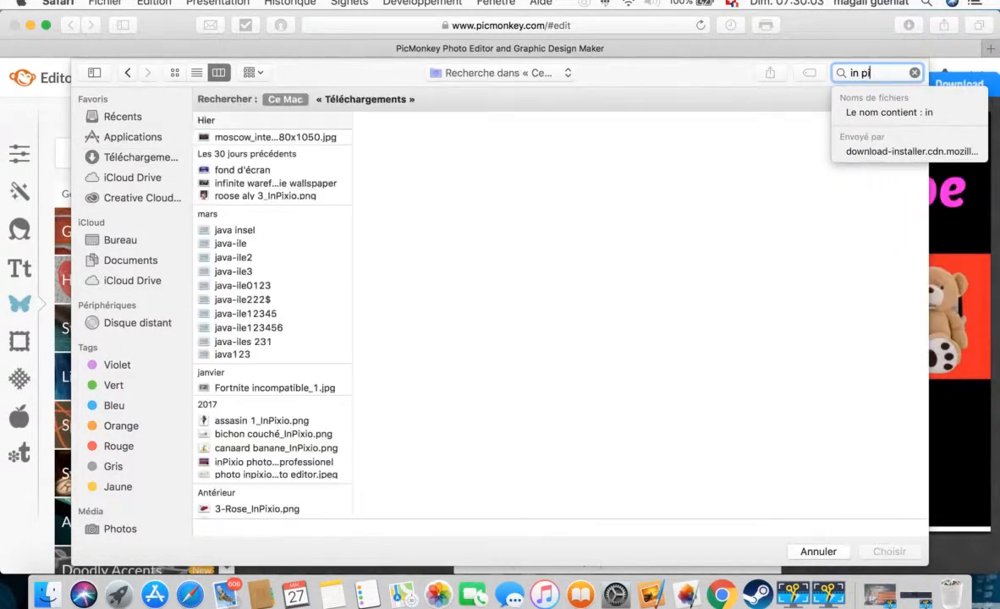
pyautogui.write('xio')
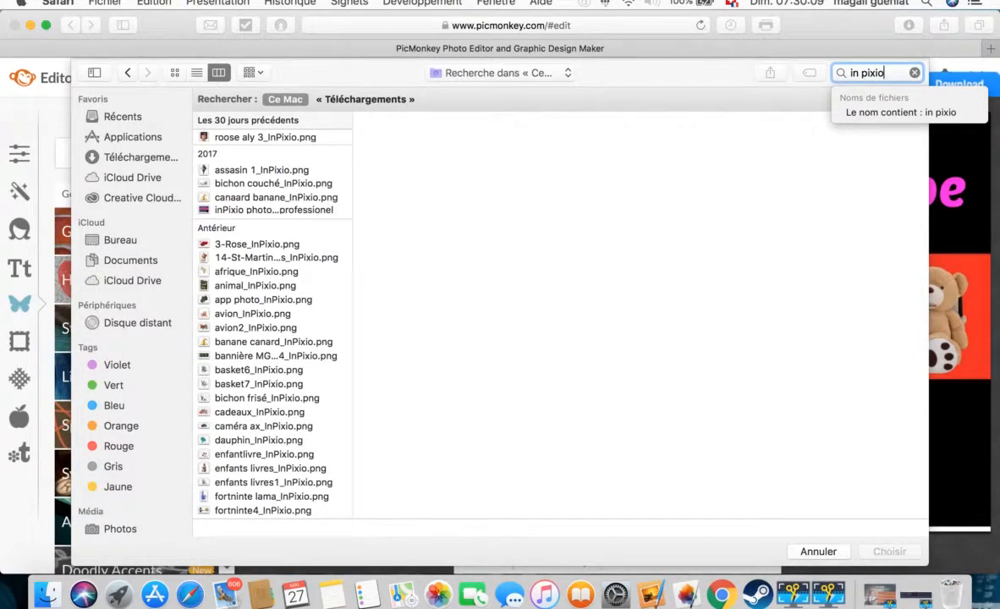
pyautogui.scroll(-10, 218, 309)
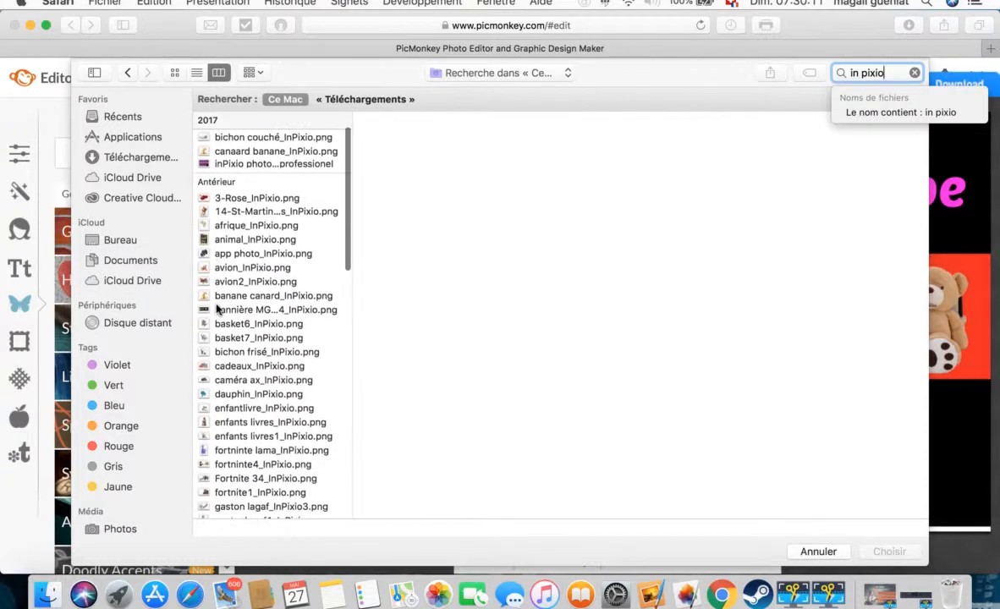
pyautogui.scroll(-5, 217, 310)
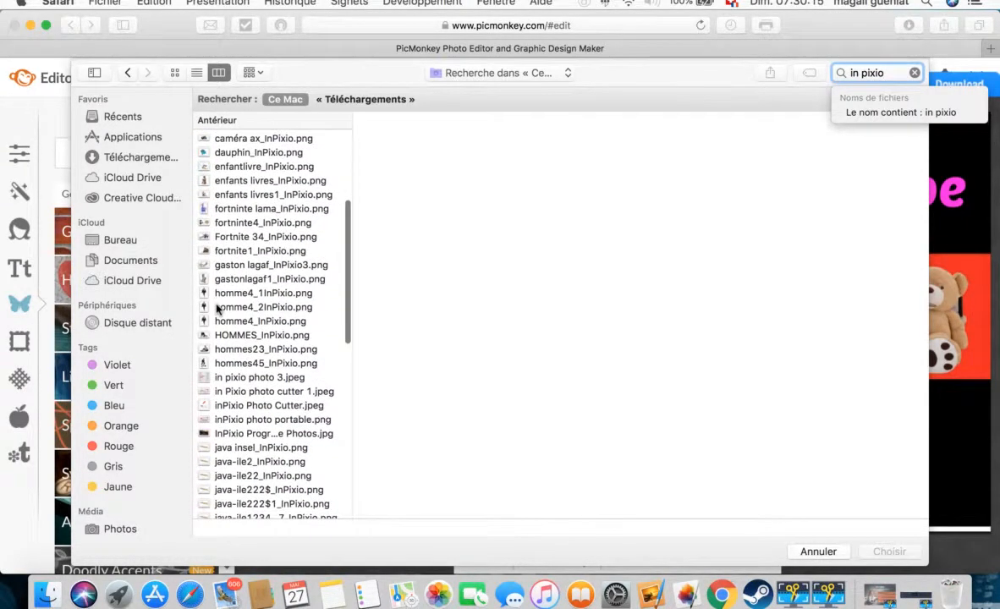
pyautogui.scroll(-5, 217, 310)
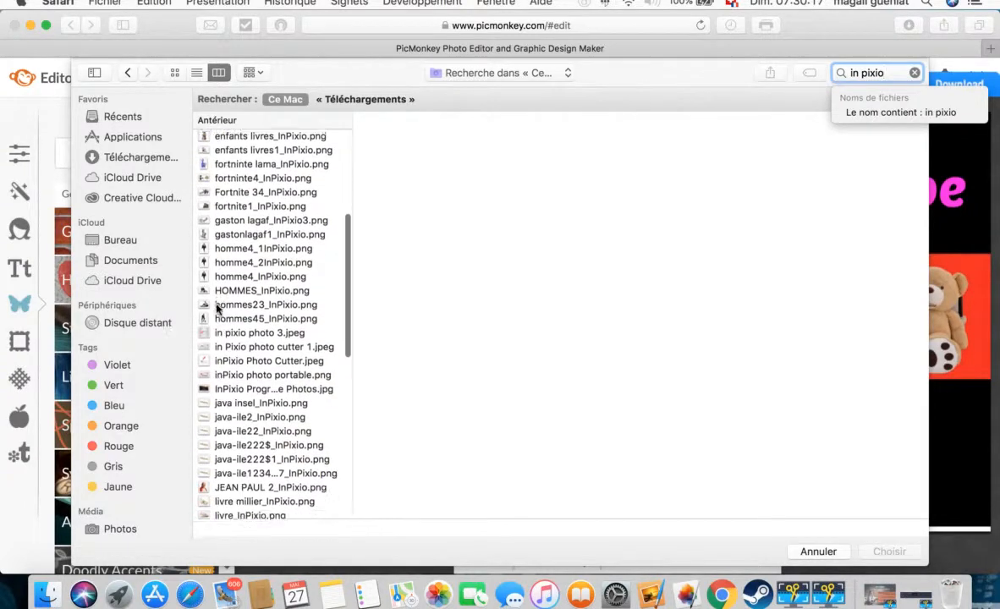
pyautogui.scroll(-8, 217, 310)
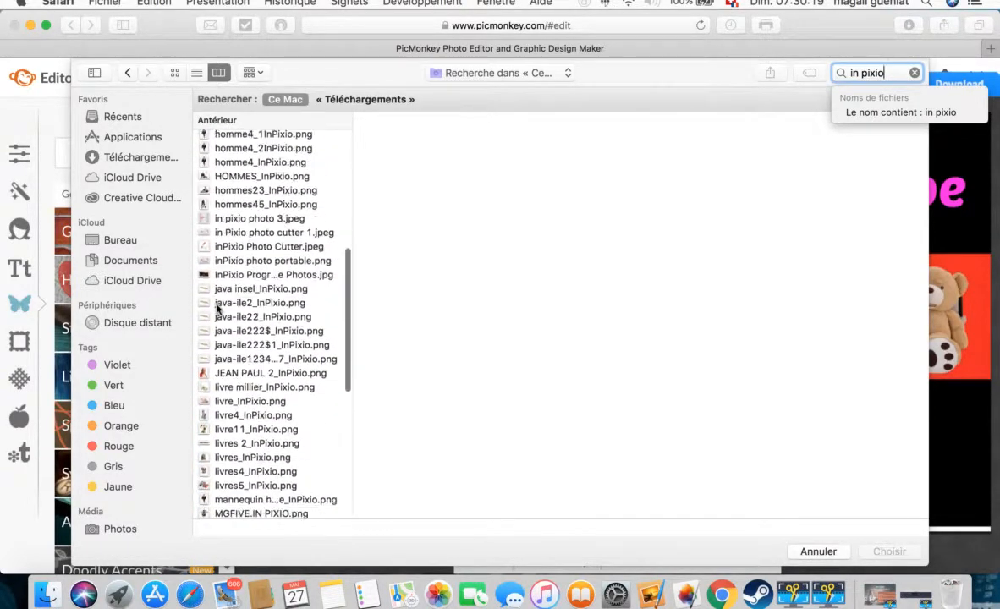
pyautogui.scroll(-7, 217, 310)
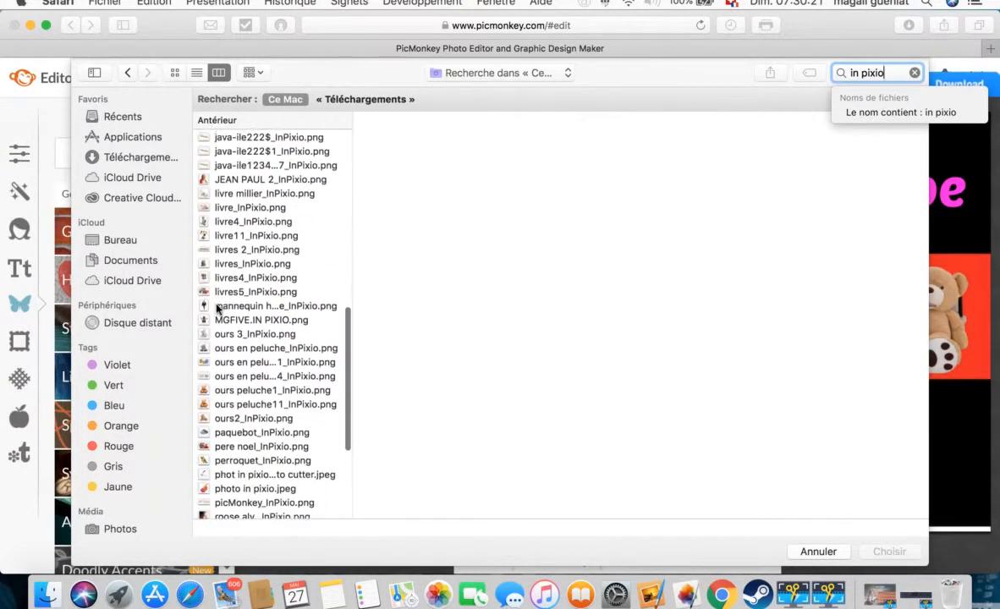
pyautogui.scroll(-2, 218, 310)
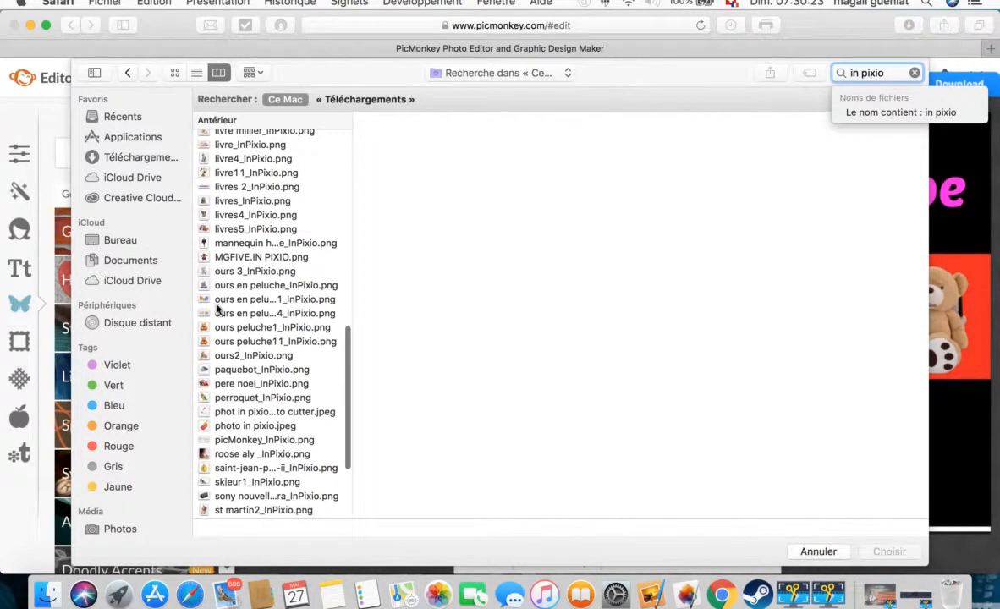
pyautogui.click(219, 440)
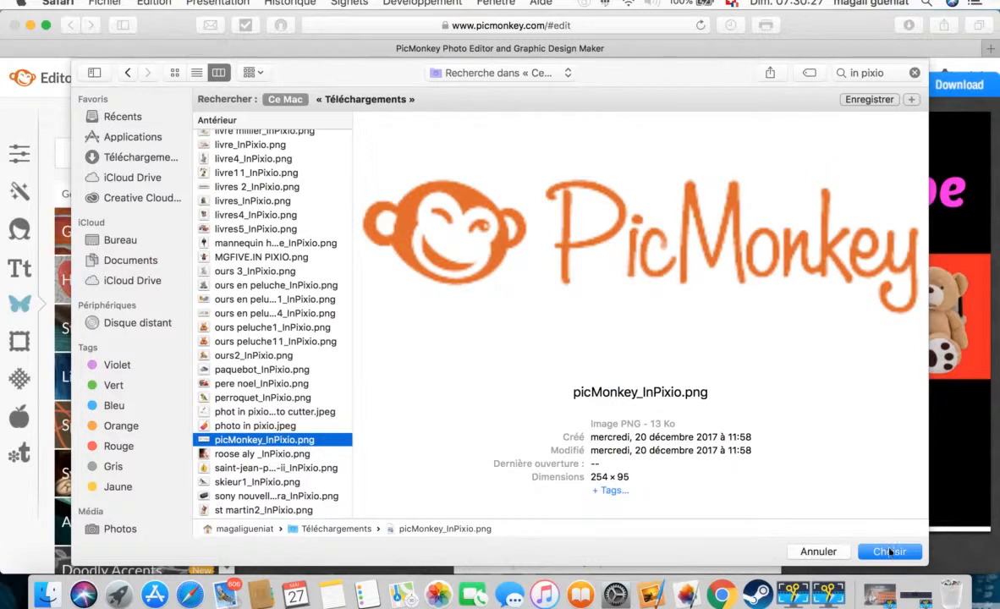
pyautogui.click(888, 553)
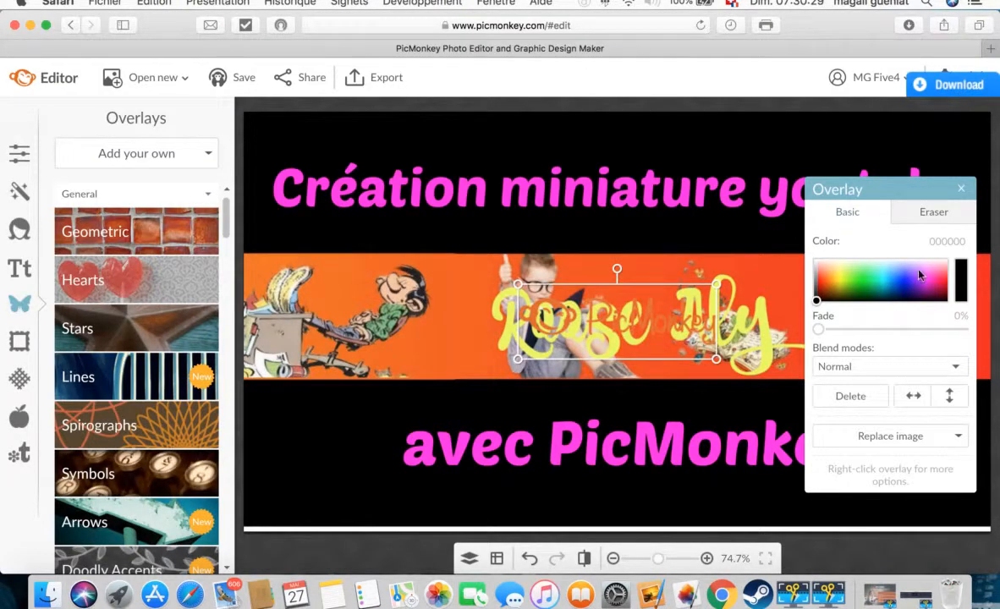